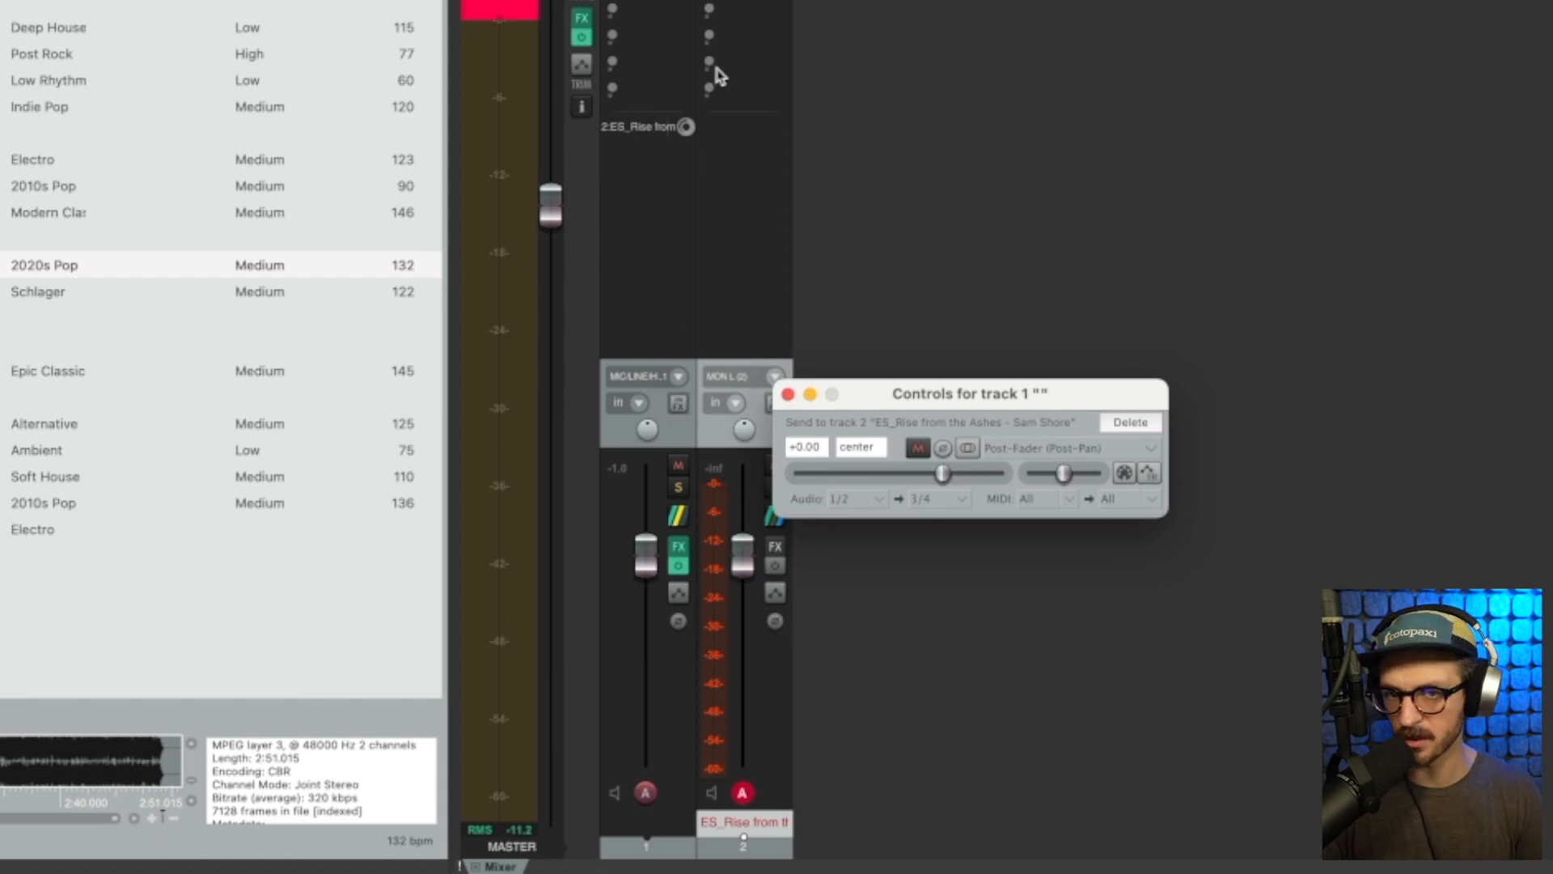
{"action": "left_click", "coordinate": [1061, 245]}
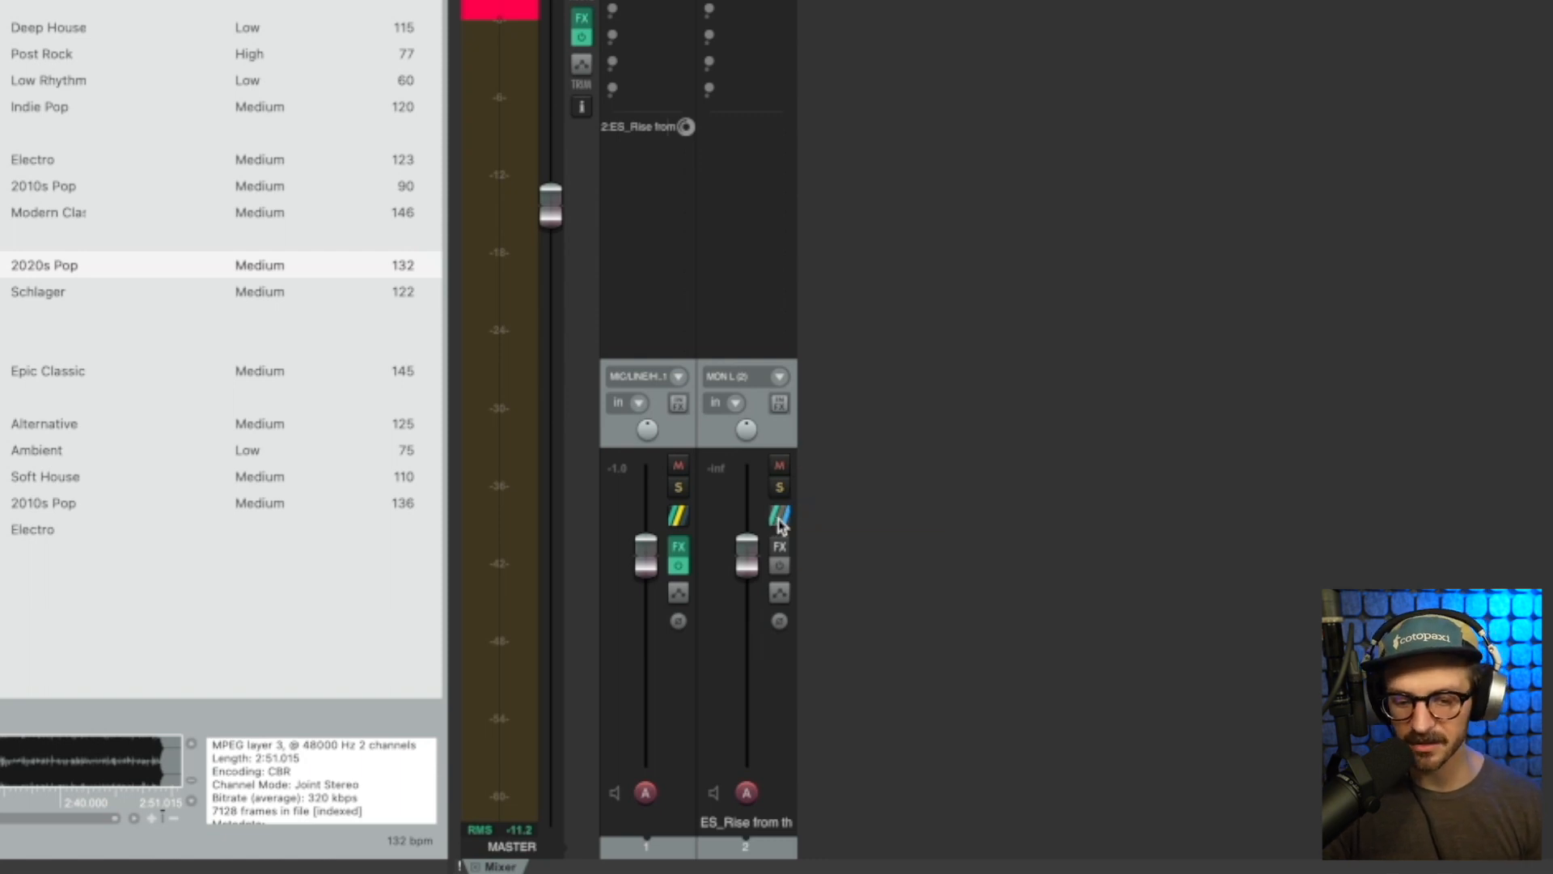
{"action": "left_click", "coordinate": [780, 522]}
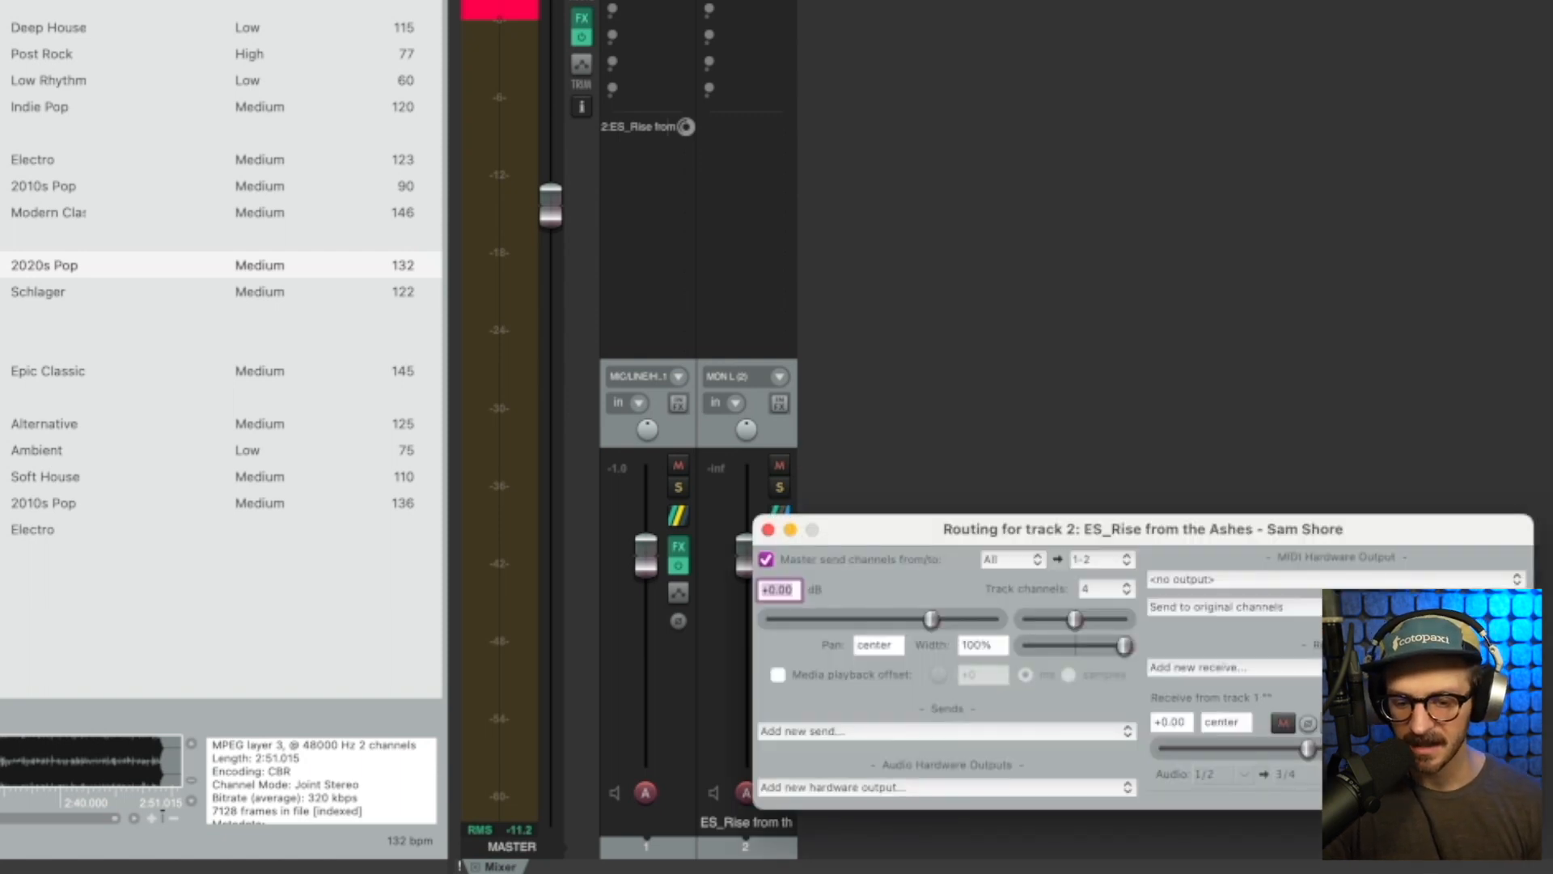
{"action": "left_click_drag", "start_coordinate": [1360, 528], "coordinate": [1271, 129]}
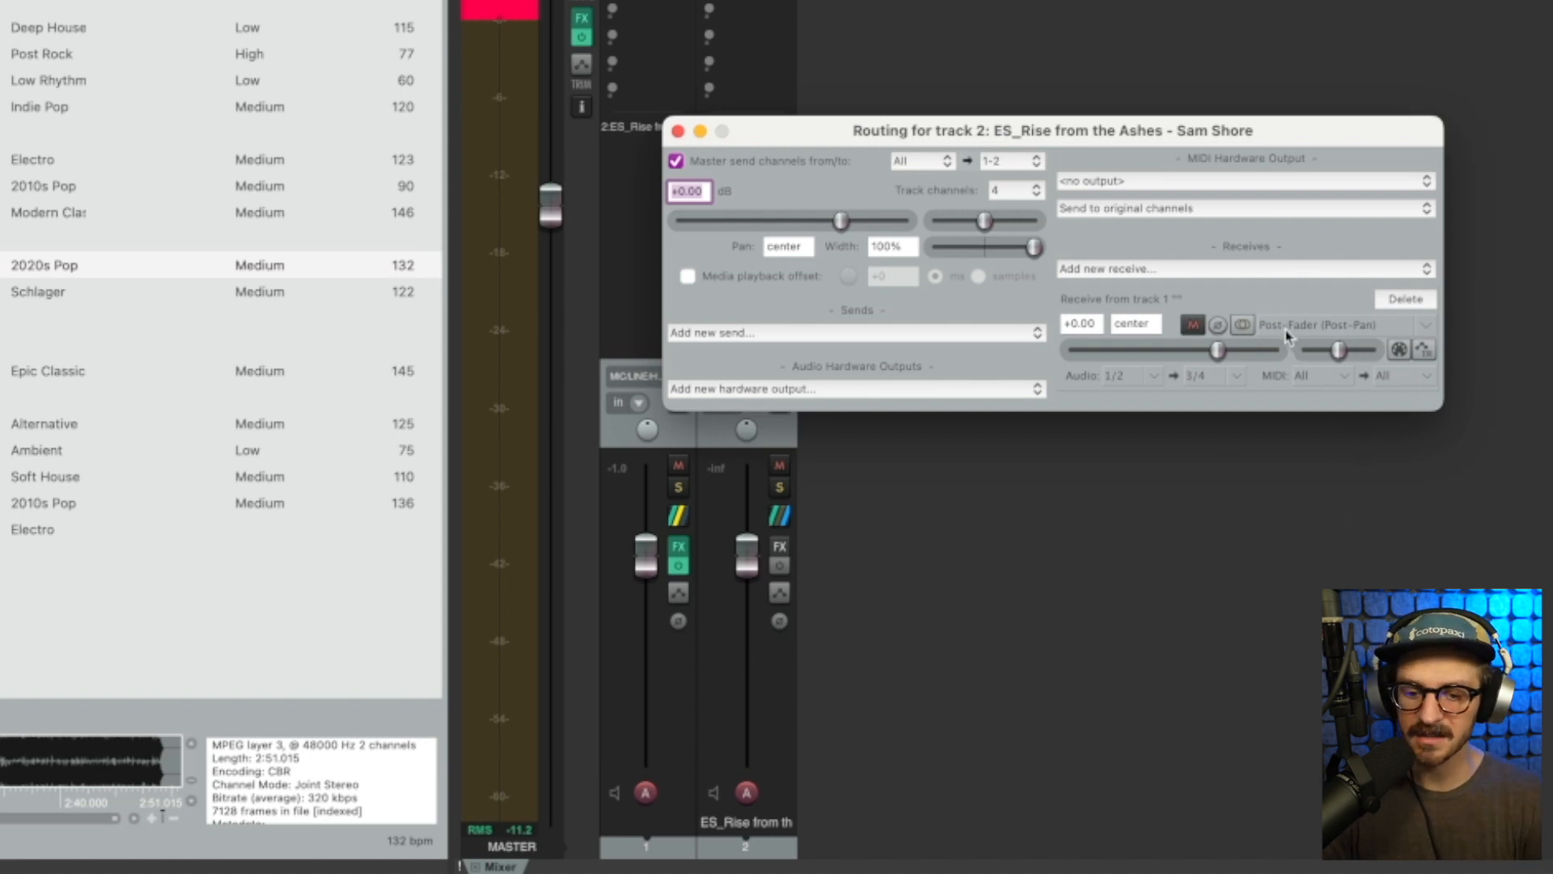
{"action": "left_click", "coordinate": [1427, 327]}
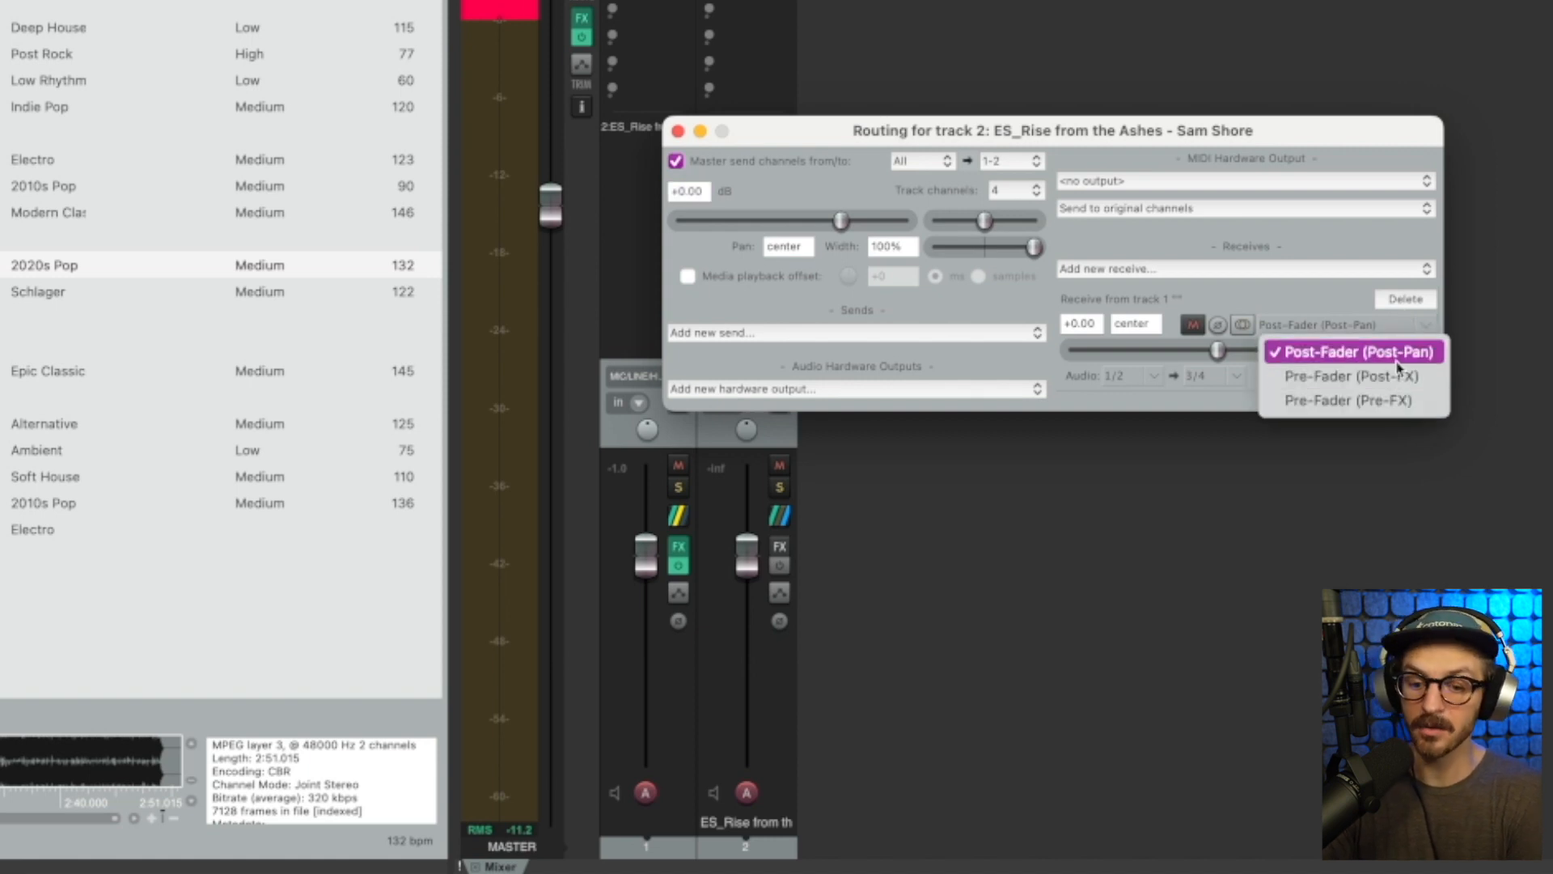
{"action": "left_click", "coordinate": [1369, 497]}
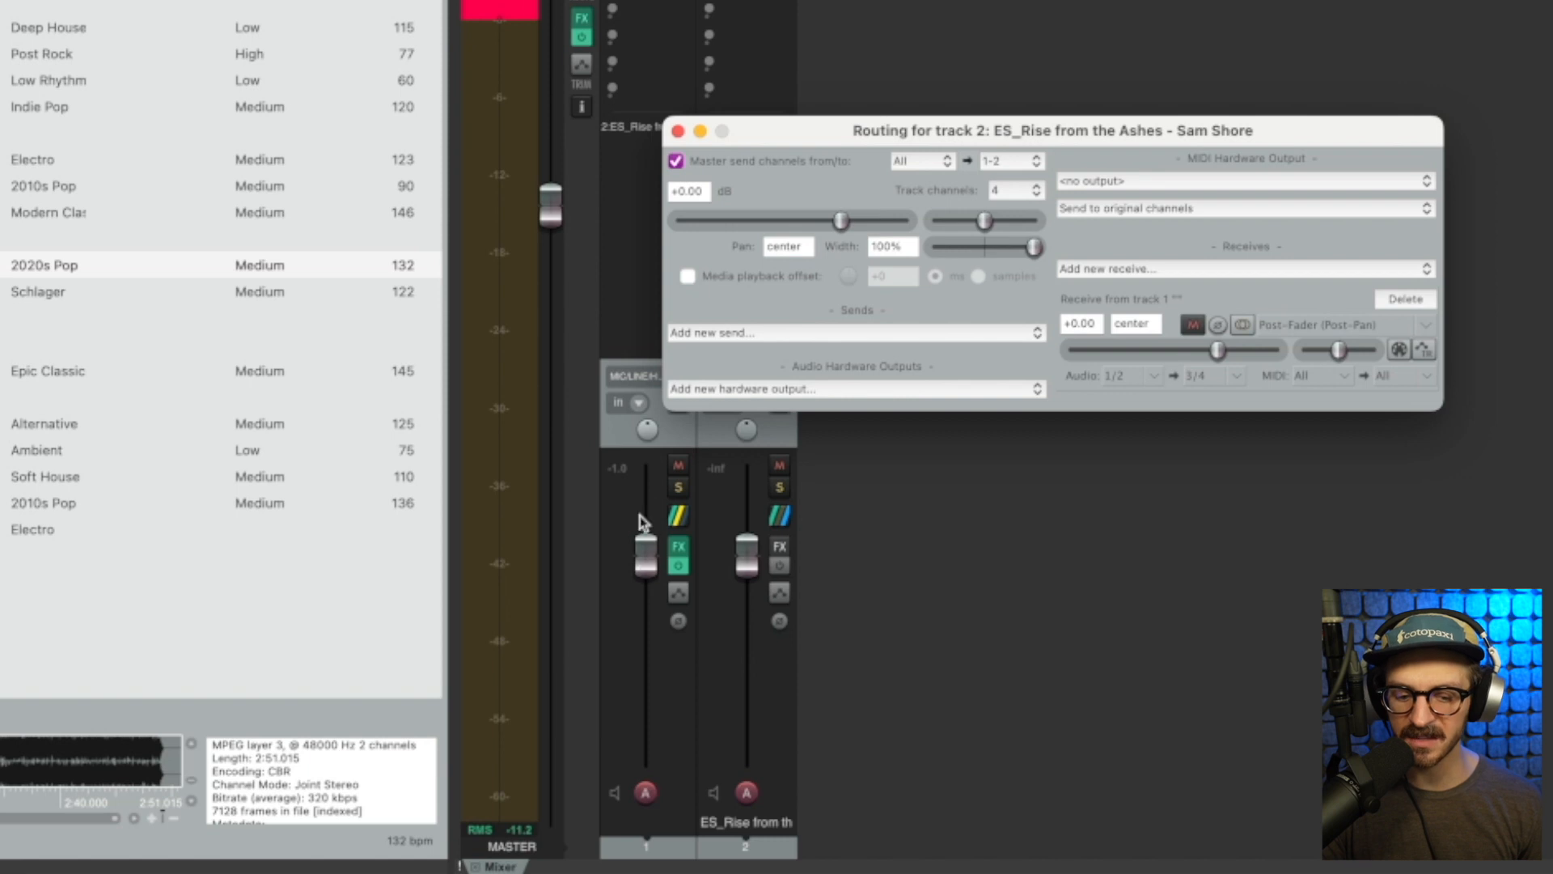
{"action": "left_click", "coordinate": [644, 560]}
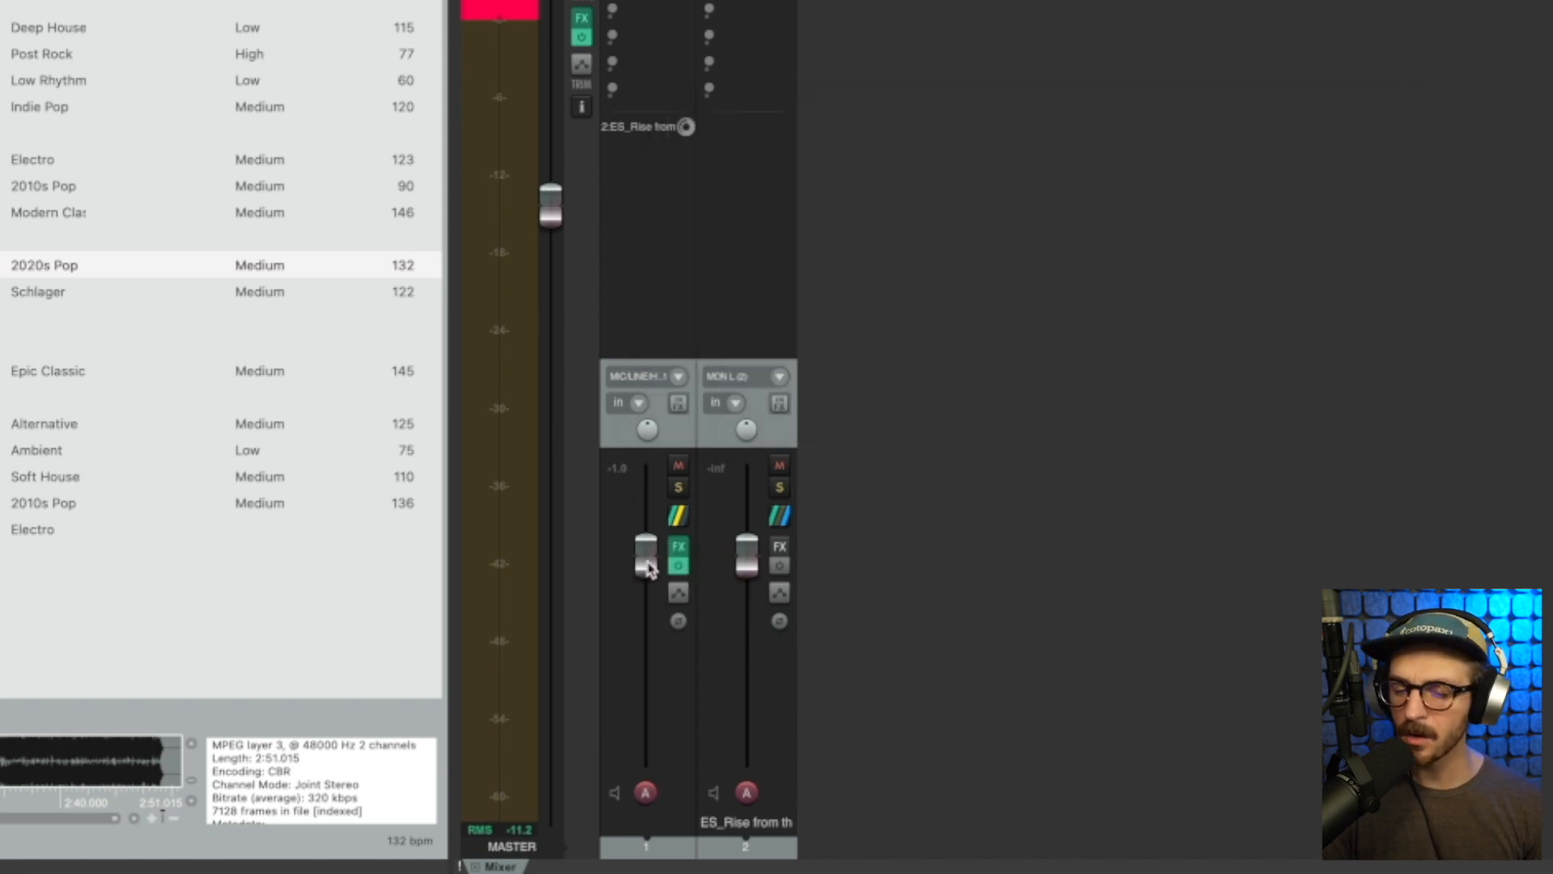
In track 2's routing, set the receive from track 1 to Pre-Fader (Post-FX) and close the routing window
{"action": "left_click", "coordinate": [781, 518]}
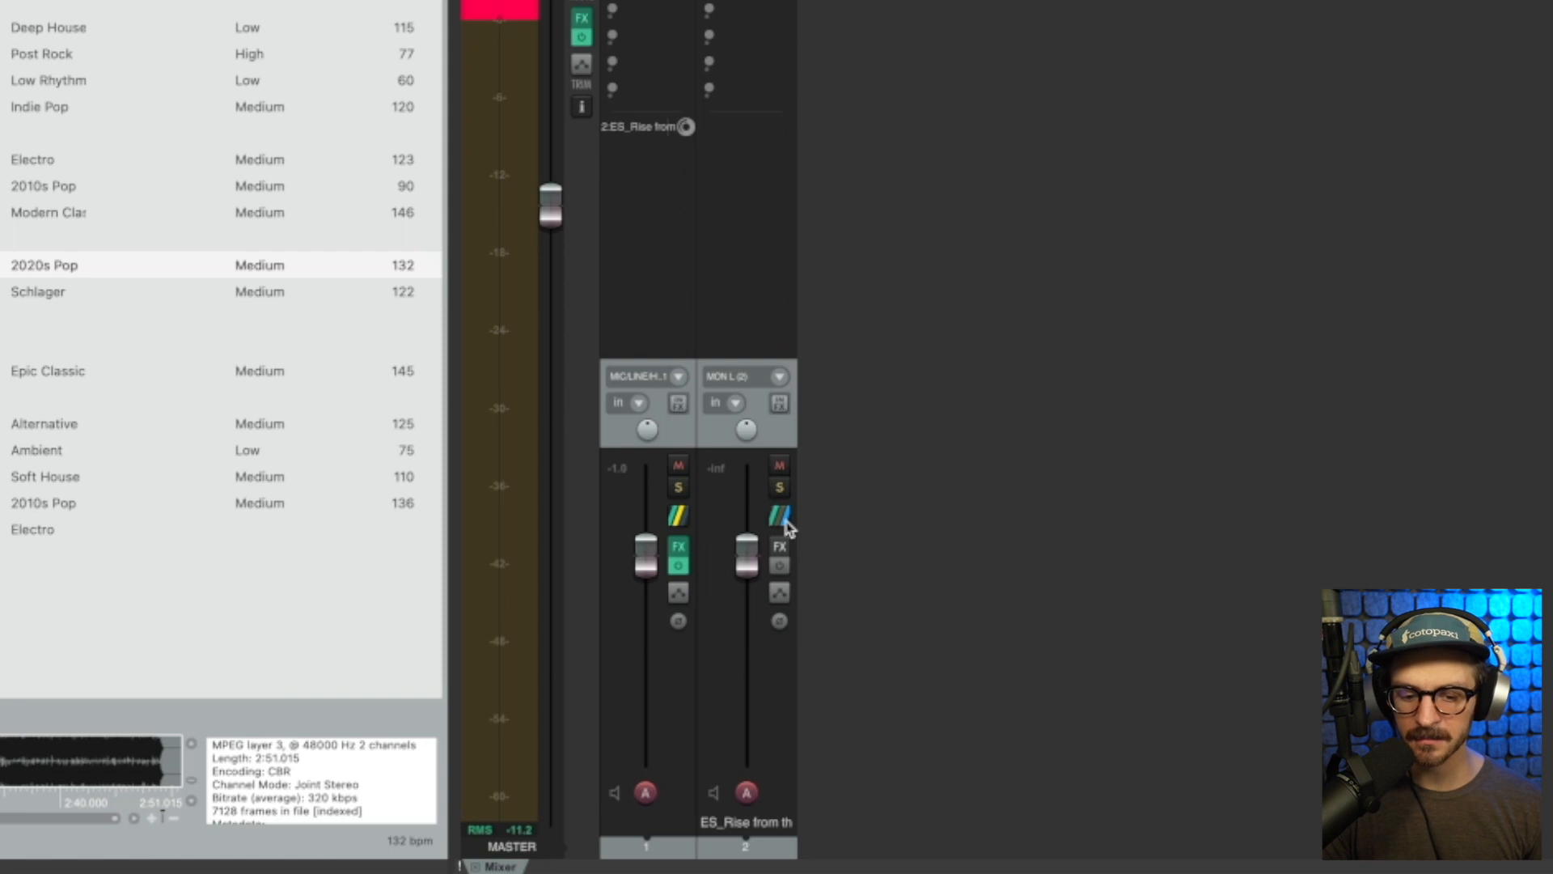
{"action": "left_click_drag", "start_coordinate": [1368, 540], "coordinate": [1019, 47]}
{"action": "left_click", "coordinate": [1100, 234]}
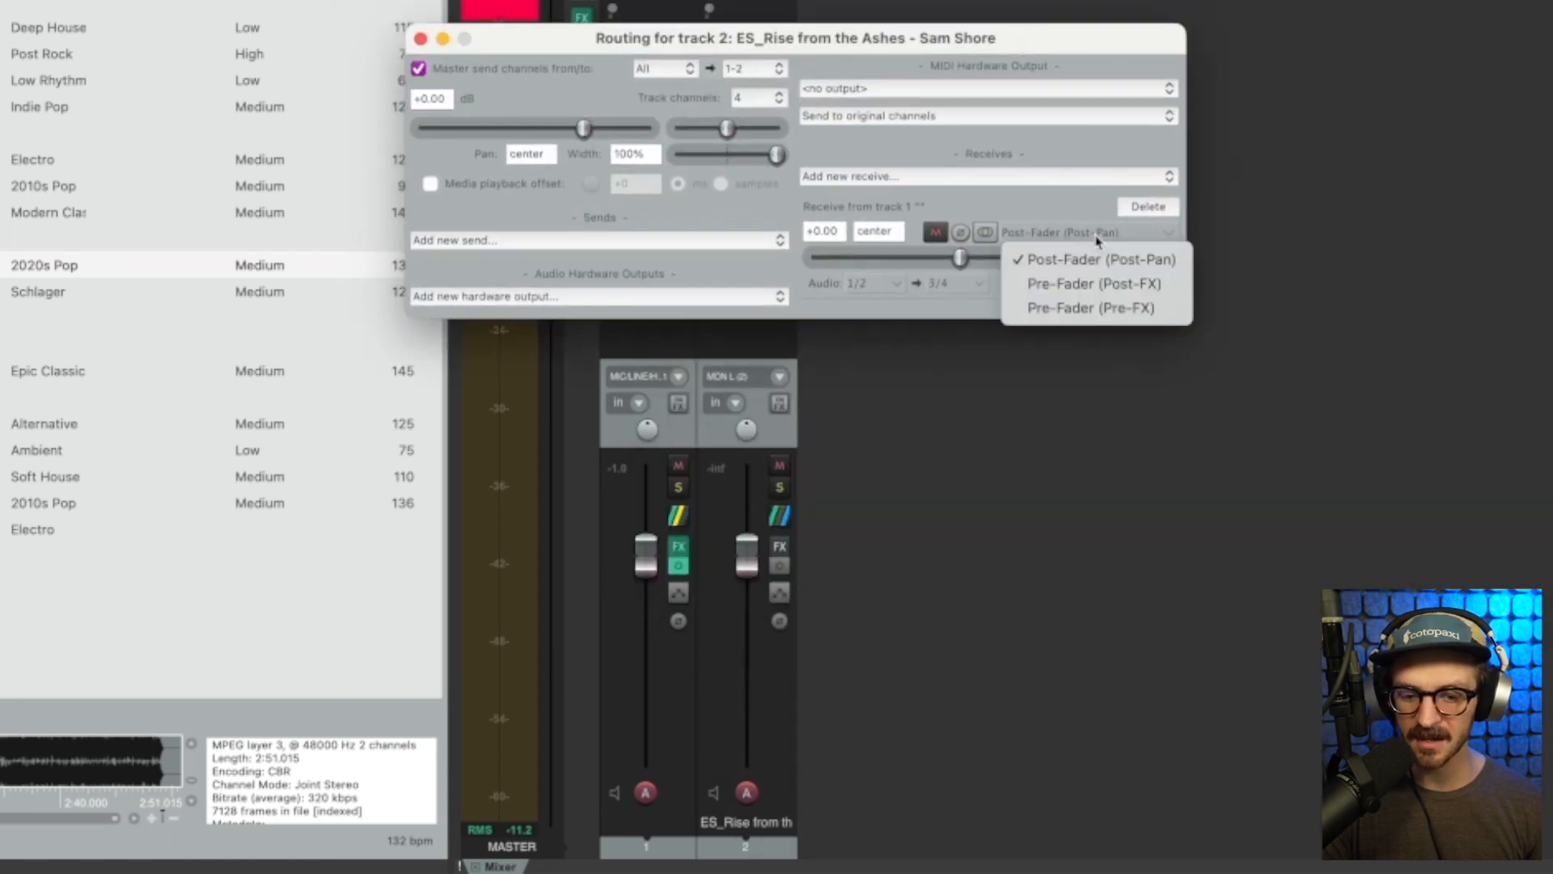
{"action": "left_click", "coordinate": [1117, 297]}
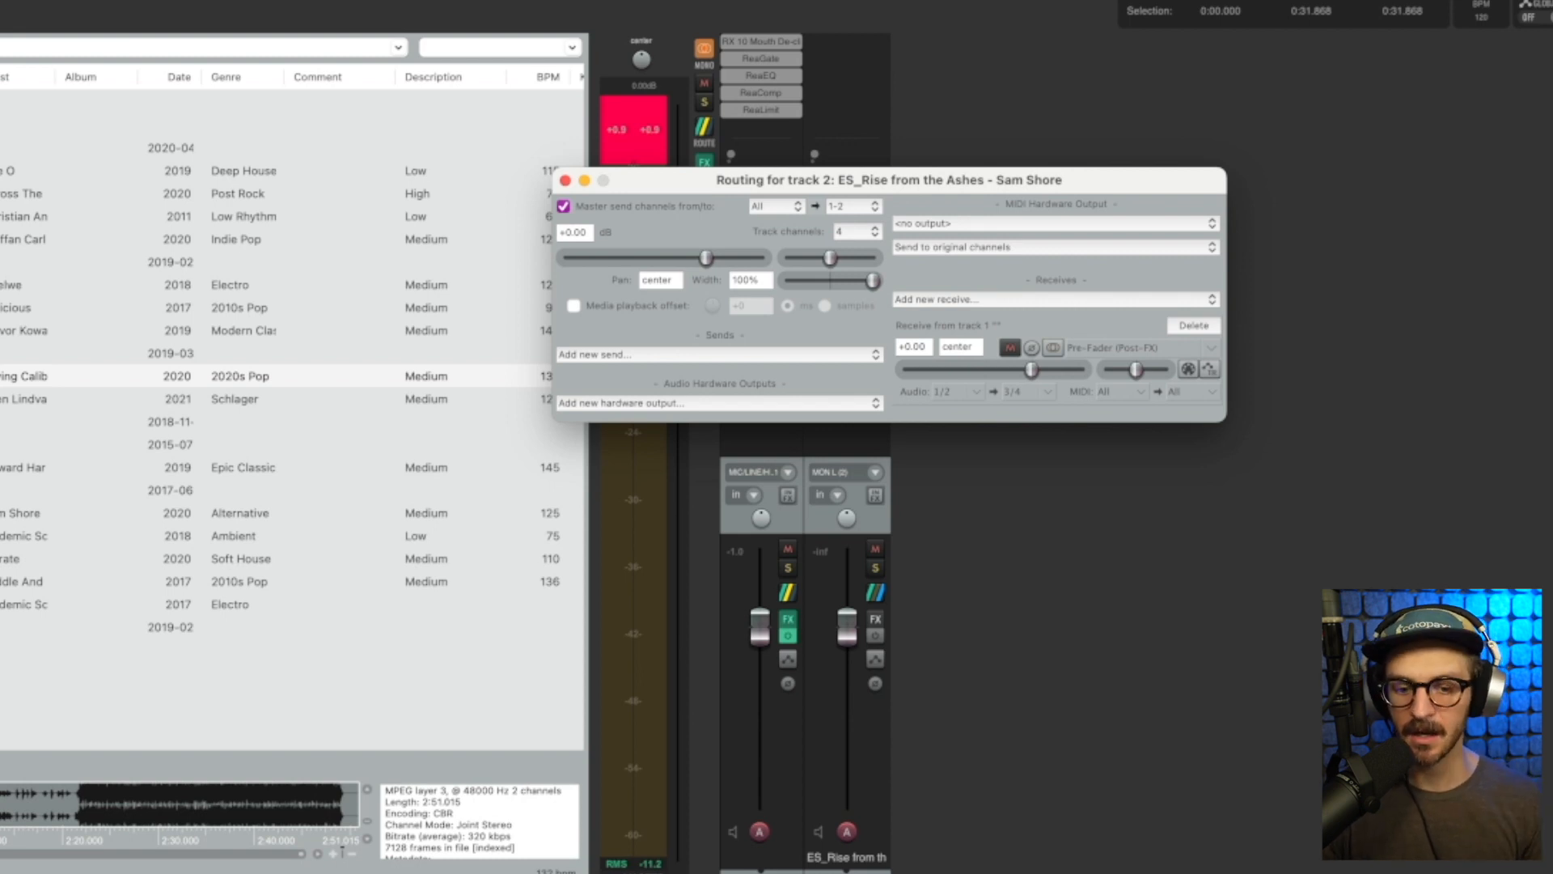
{"action": "left_click", "coordinate": [1180, 349]}
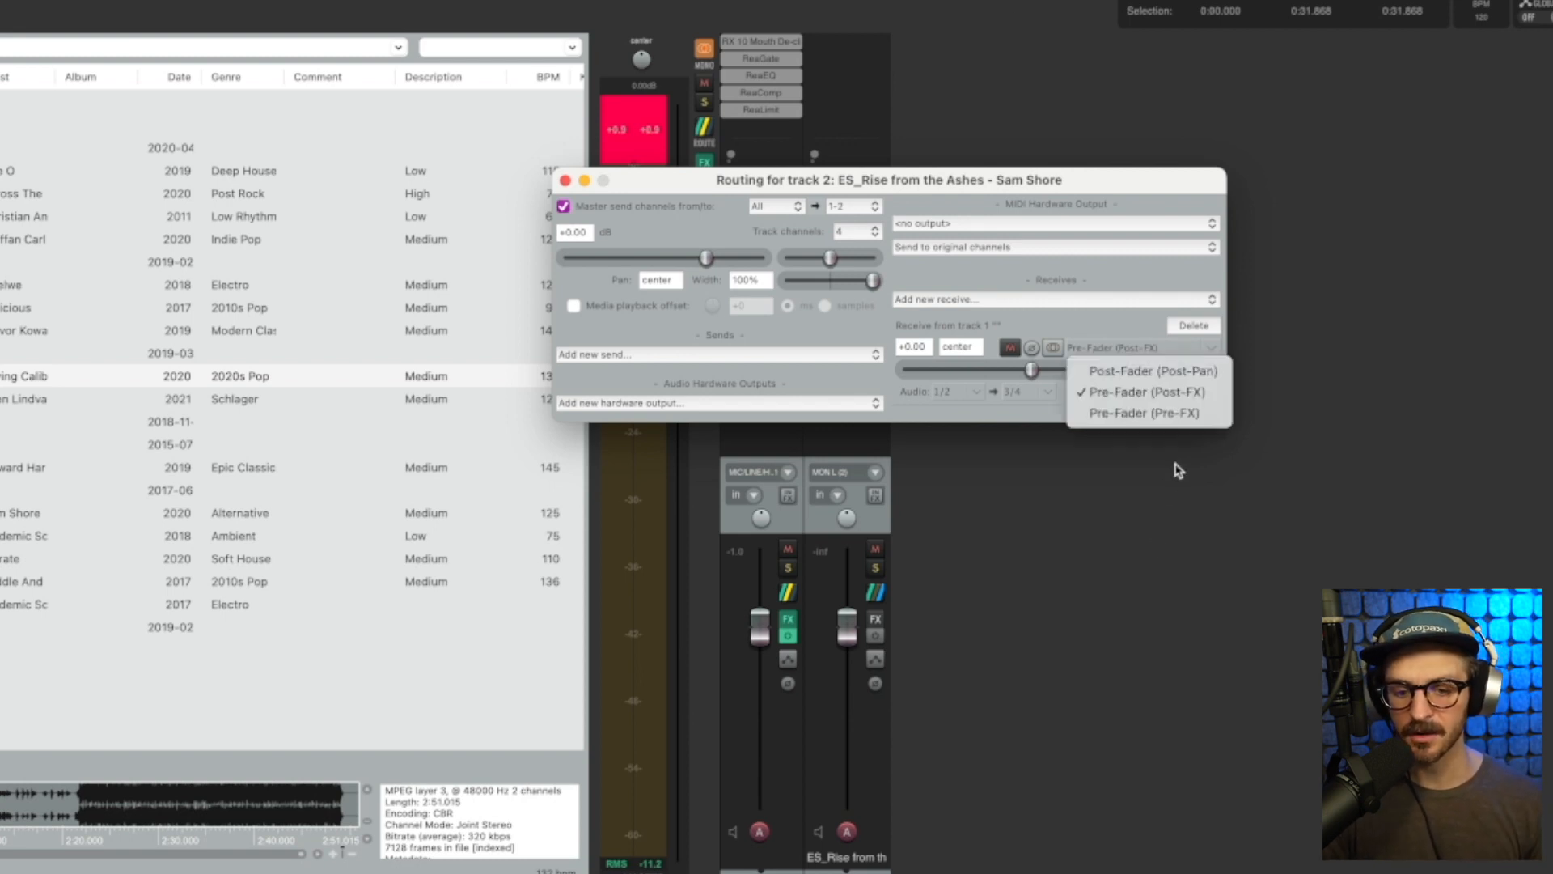
{"action": "left_click", "coordinate": [1436, 282]}
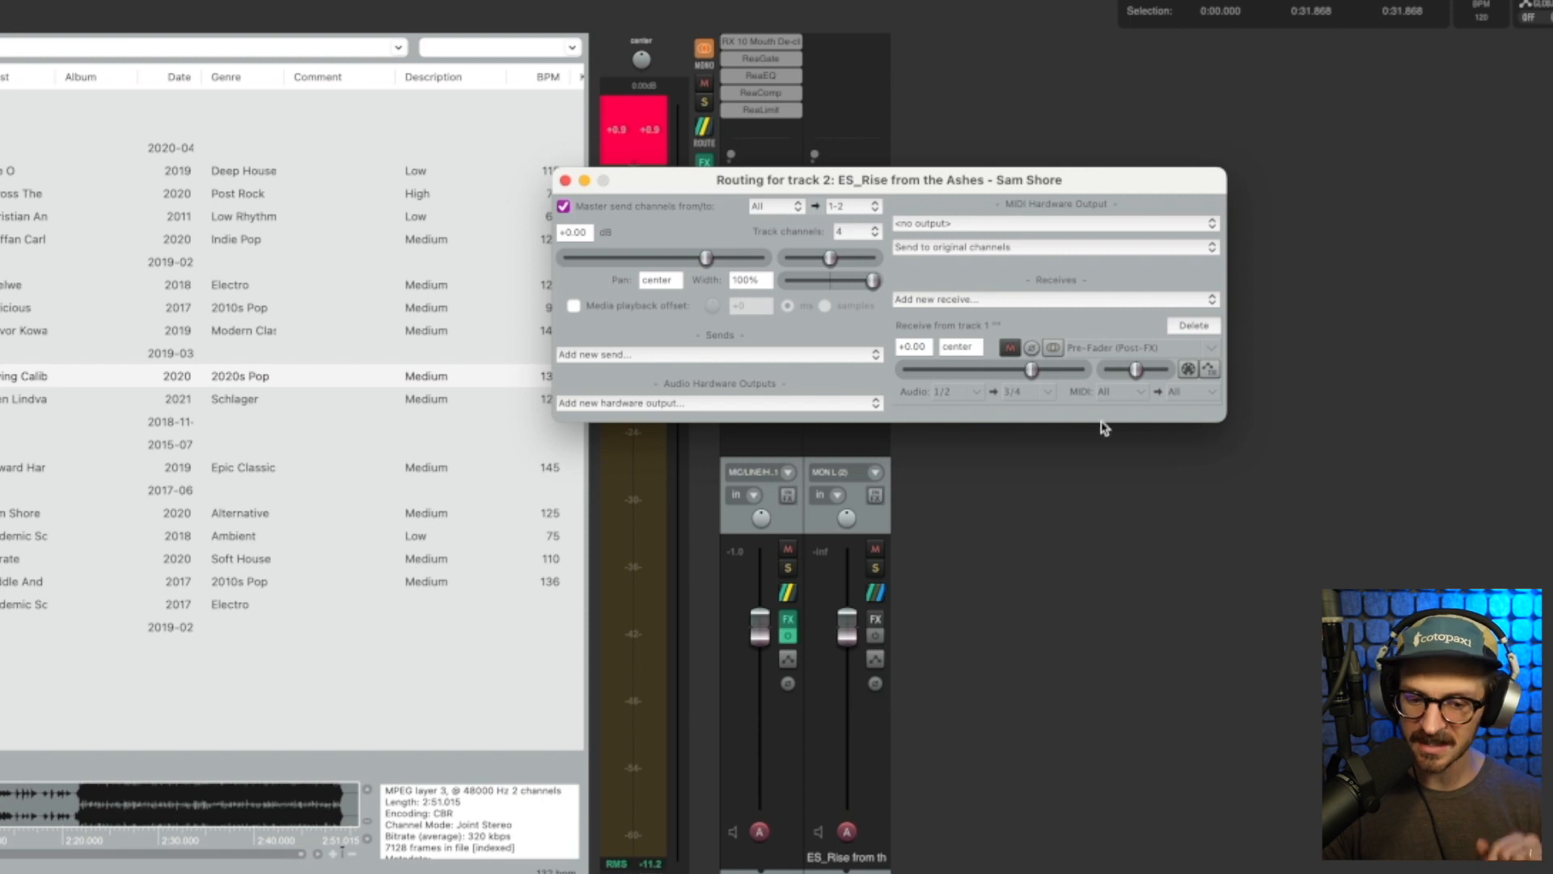
{"action": "left_click", "coordinate": [565, 181]}
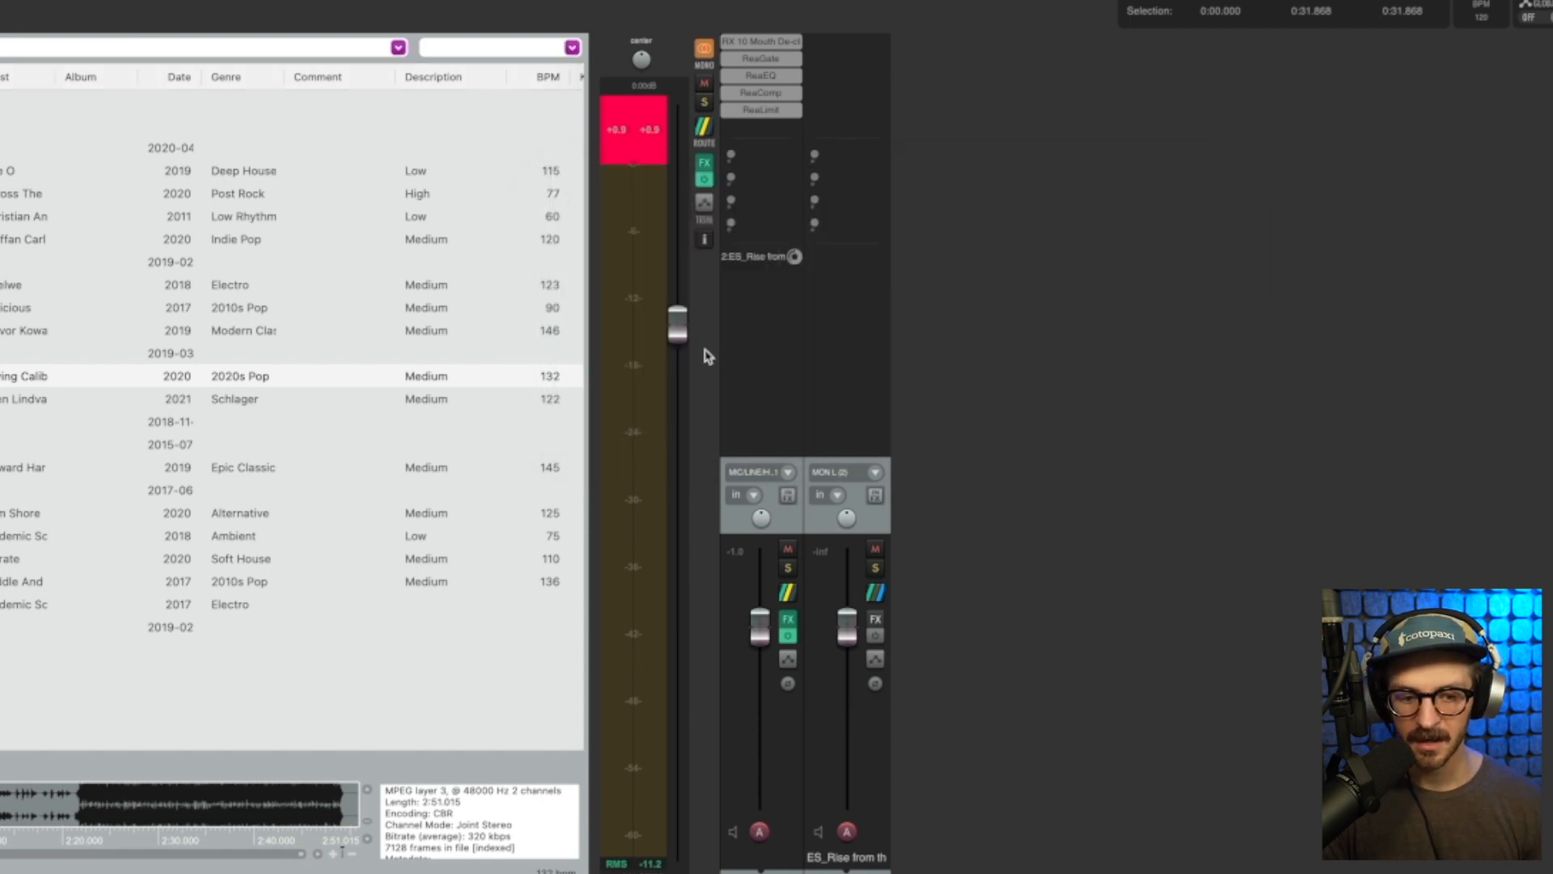
Examine the destination channel choices and the send mode of track 2's receive from track 1
{"action": "left_click", "coordinate": [787, 594]}
{"action": "left_click", "coordinate": [827, 555]}
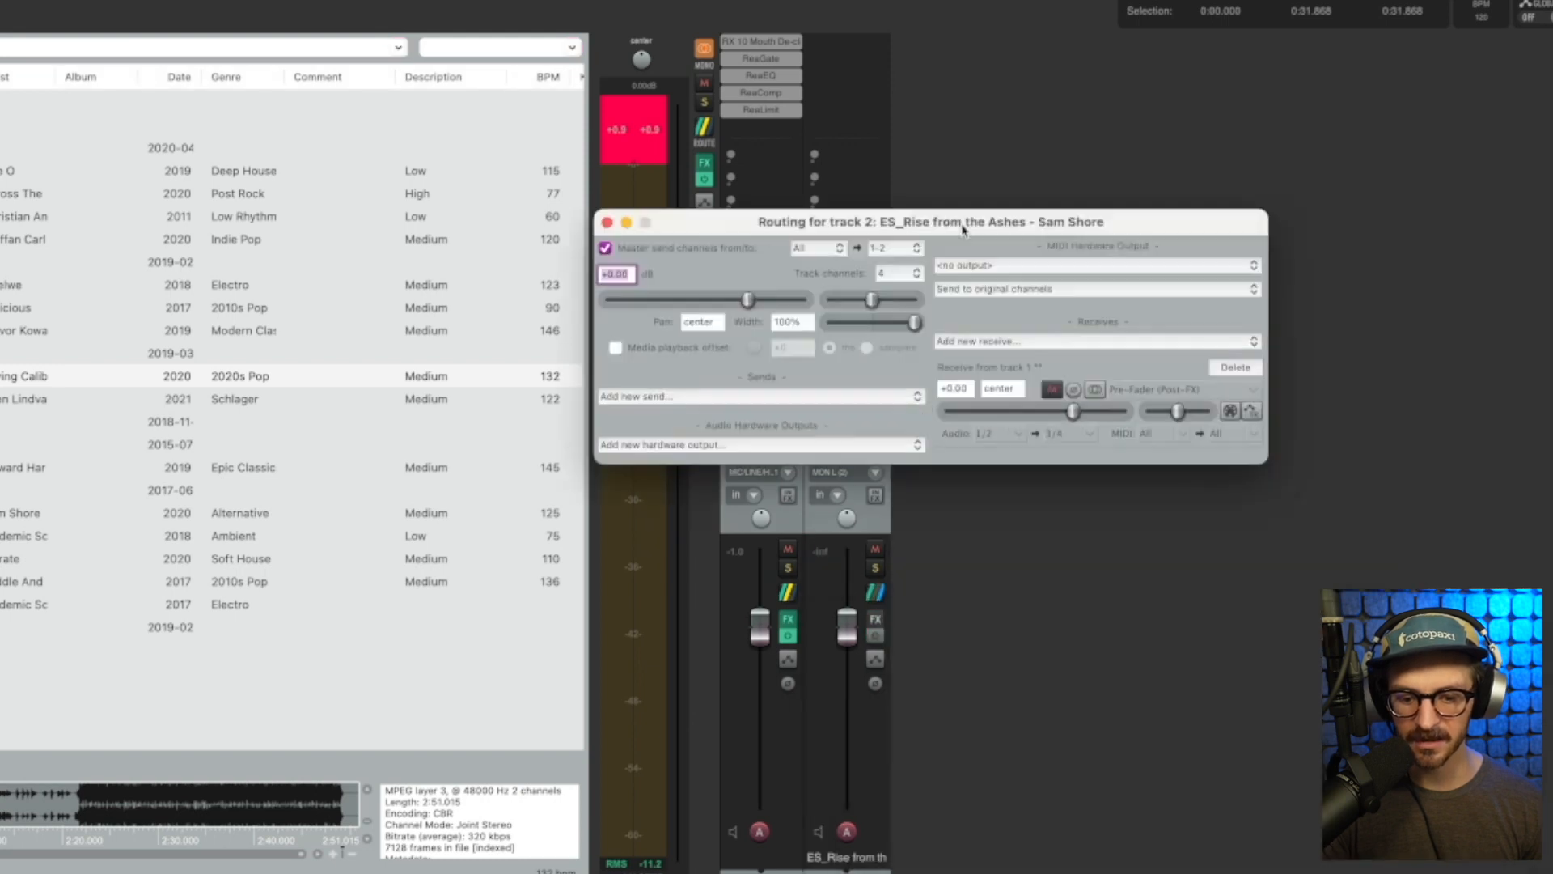
{"action": "left_click_drag", "start_coordinate": [965, 229], "coordinate": [941, 166]}
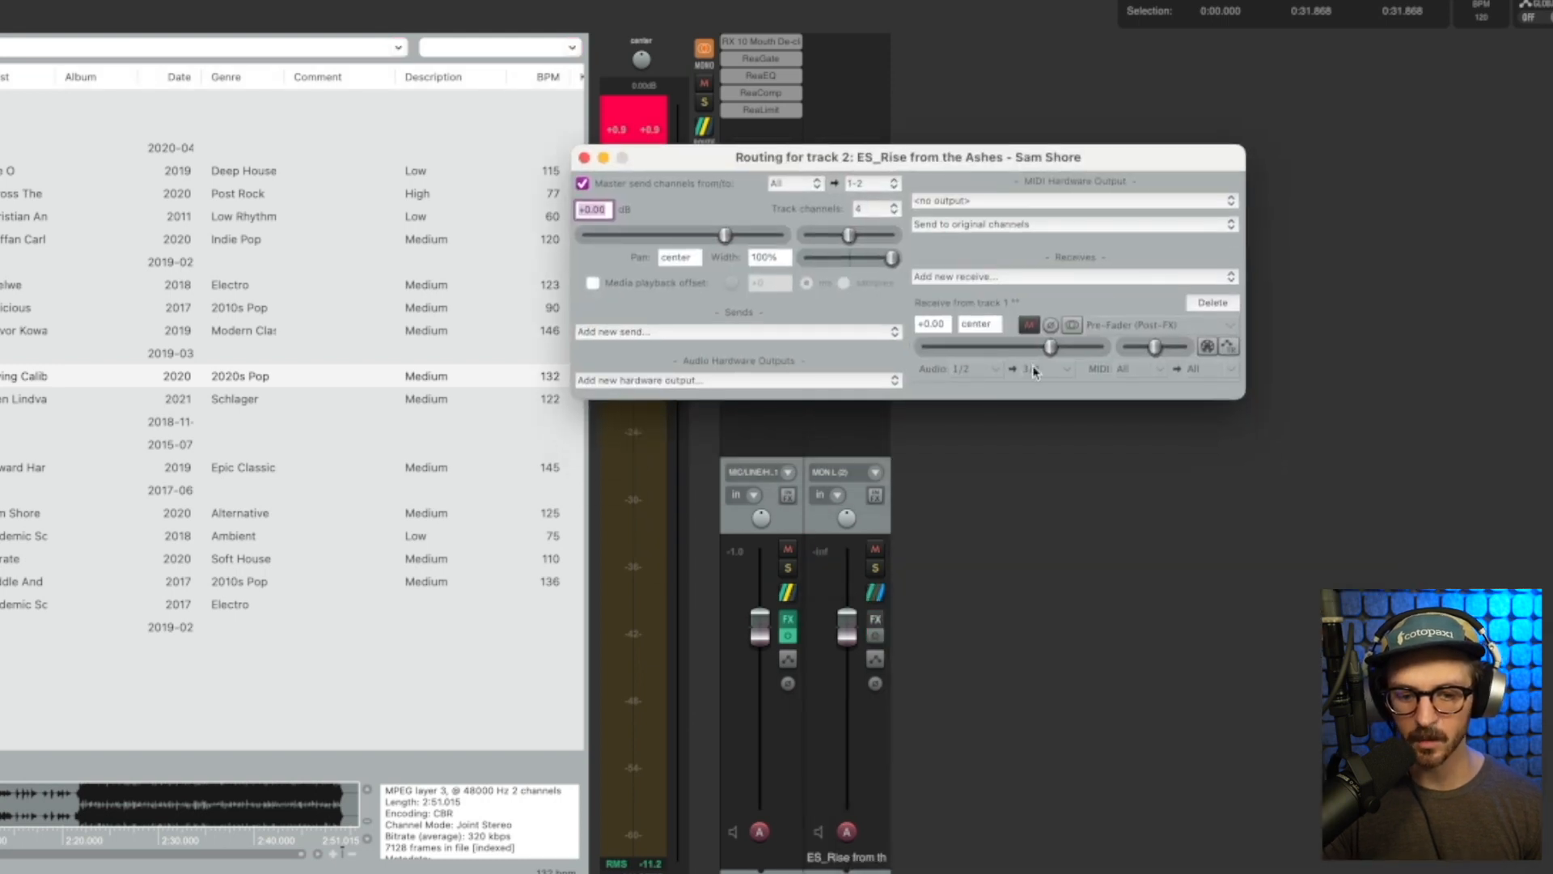
{"action": "left_click", "coordinate": [1069, 370]}
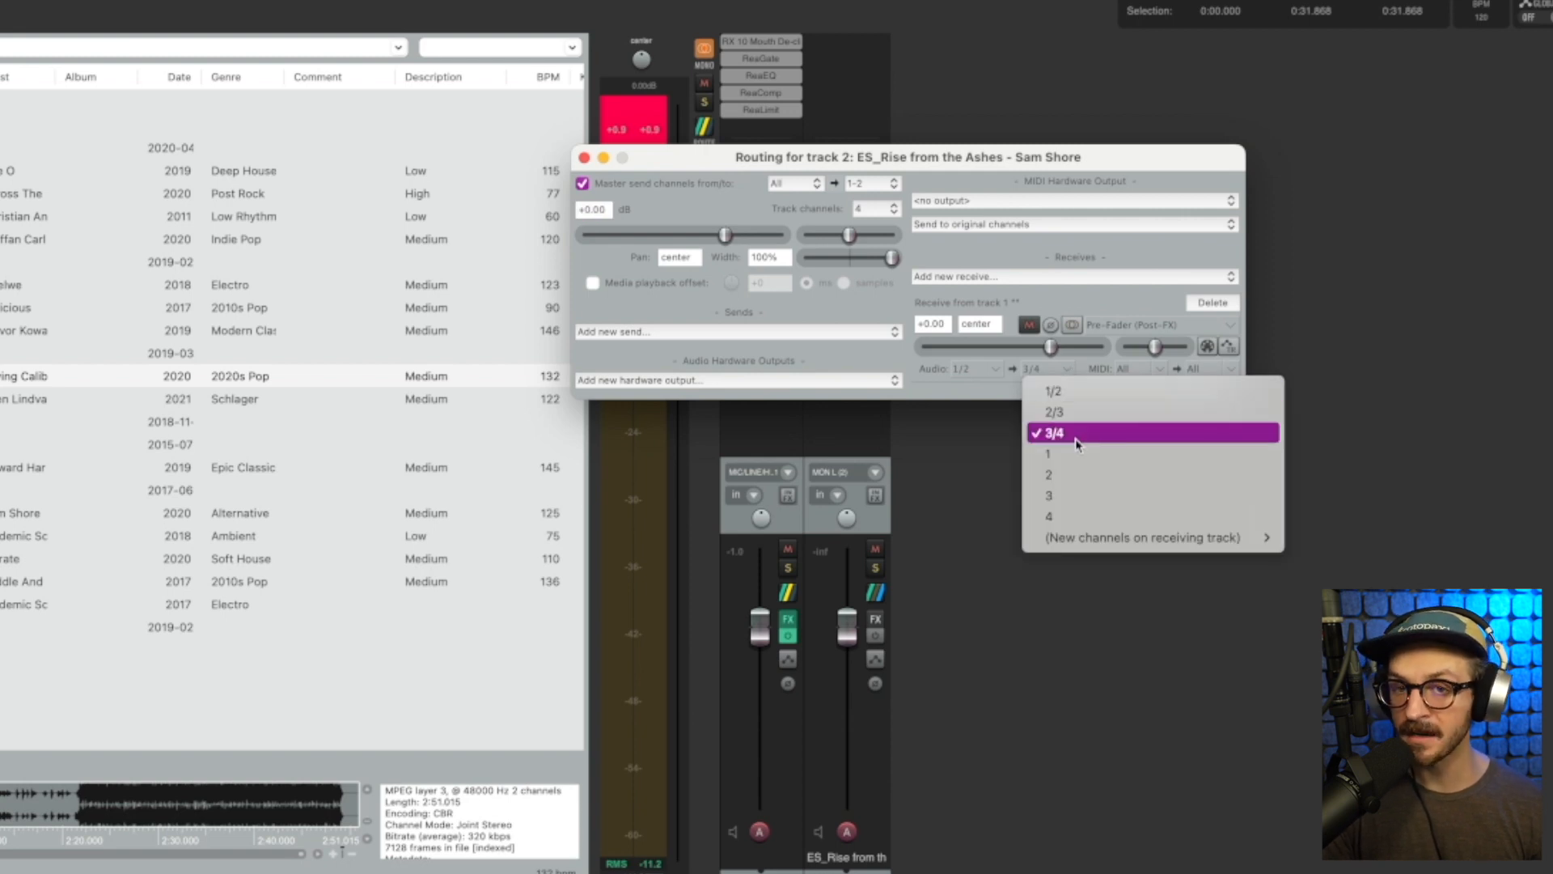
{"action": "mouse_move", "coordinate": [1126, 548]}
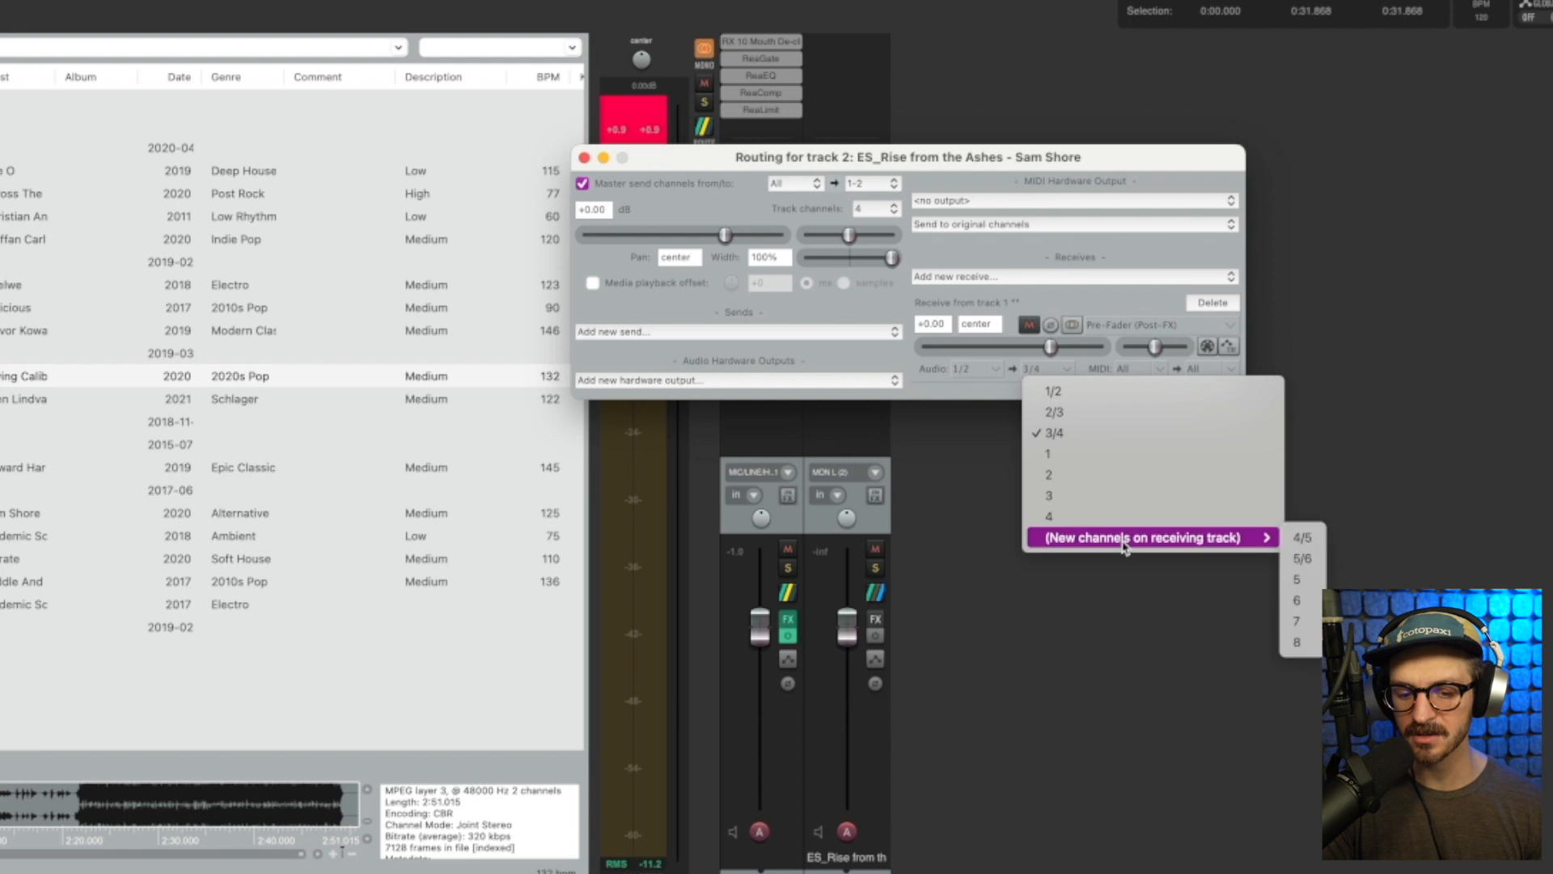
{"action": "left_click", "coordinate": [1378, 448]}
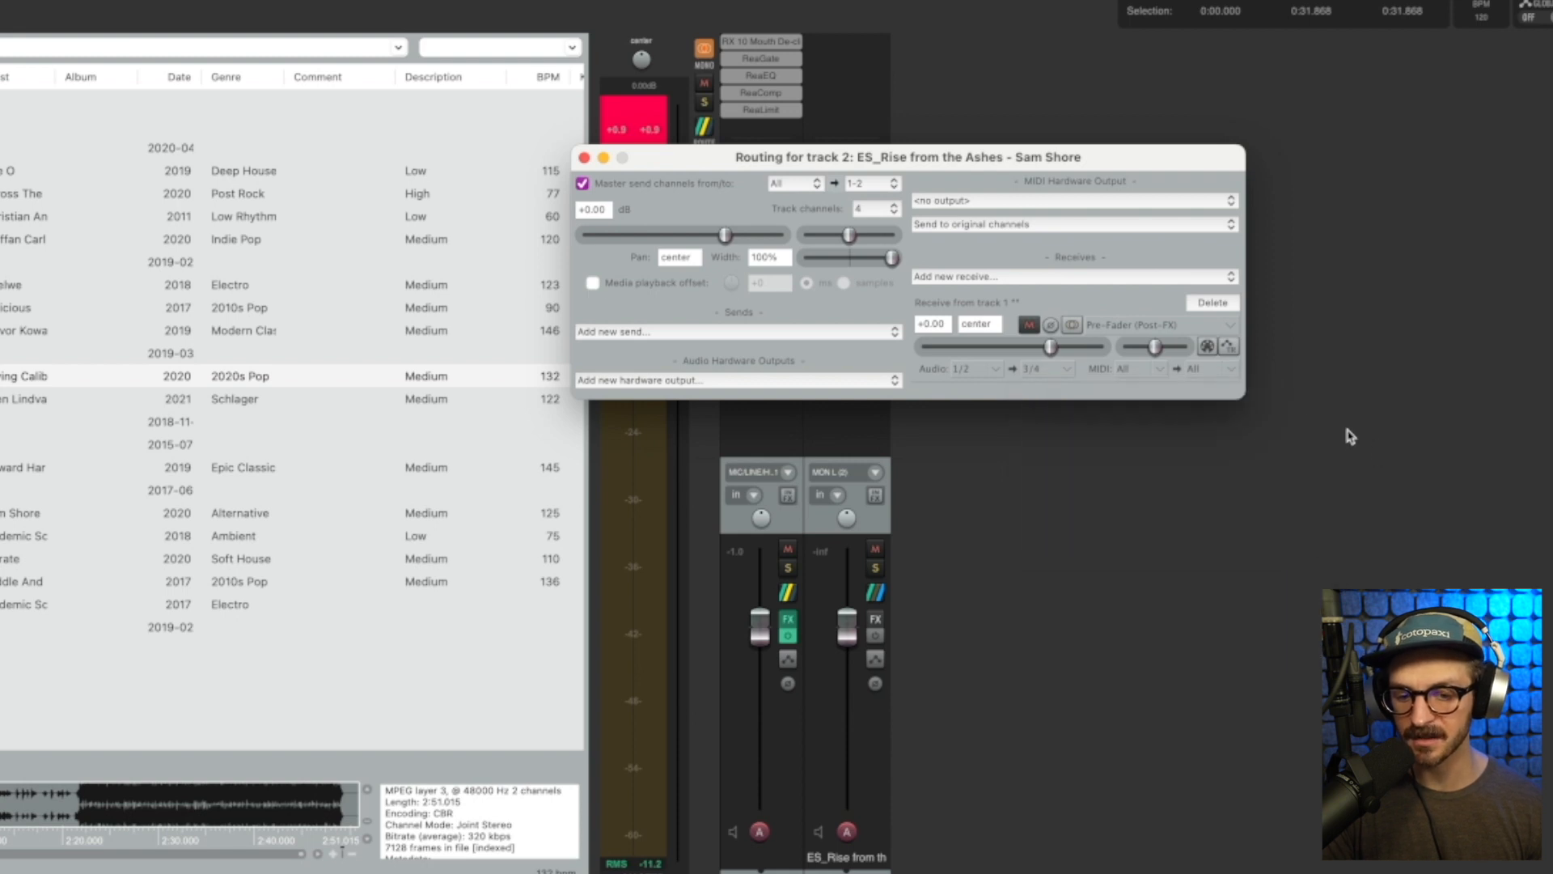
{"action": "left_click", "coordinate": [1238, 328]}
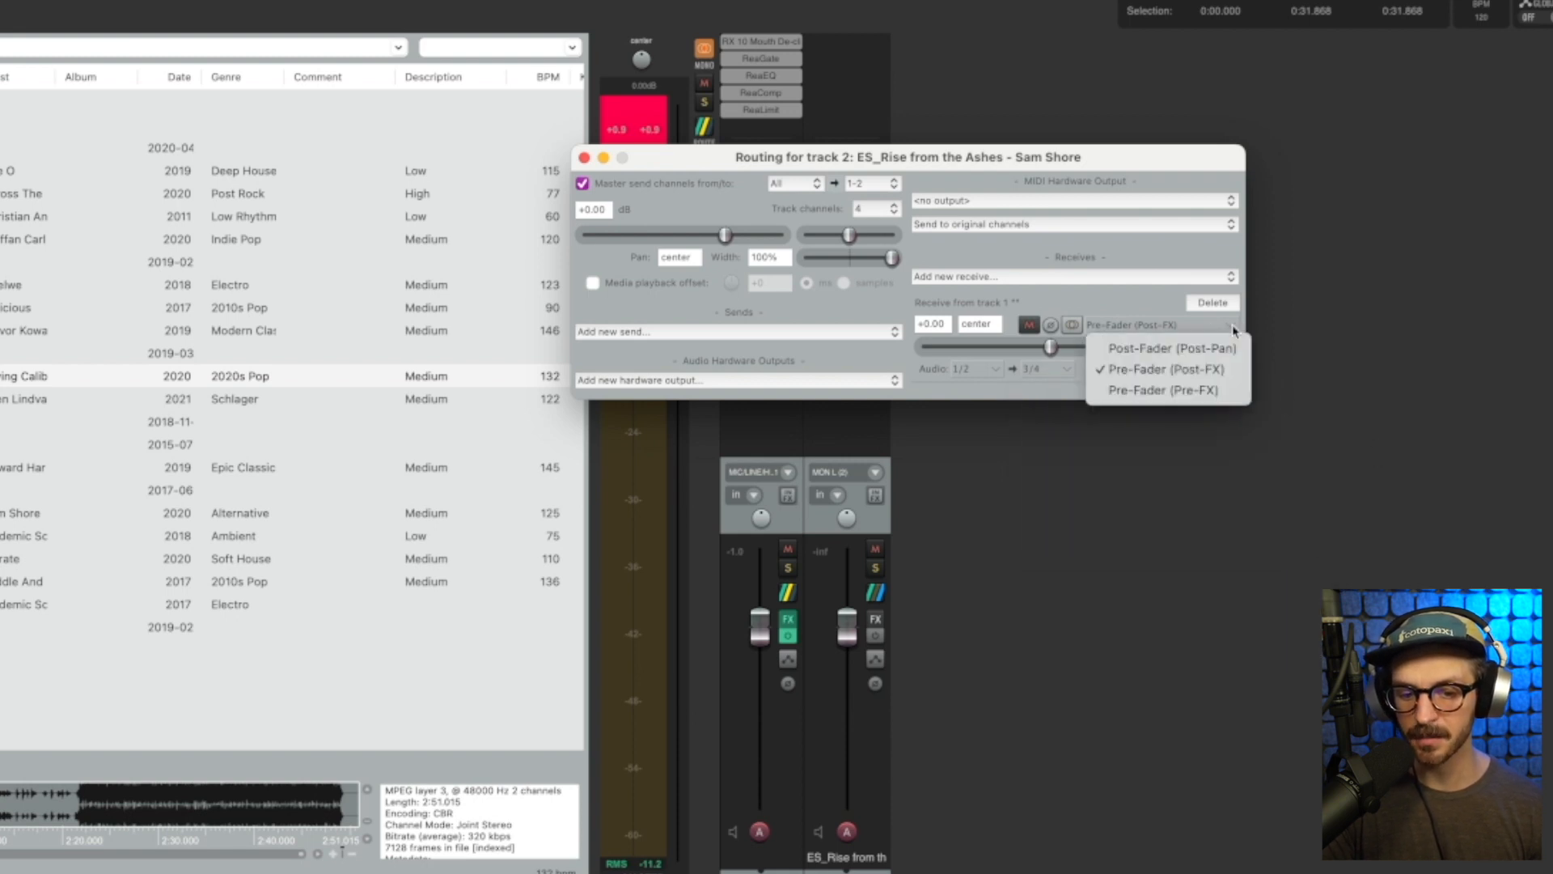
{"action": "left_click", "coordinate": [1188, 370]}
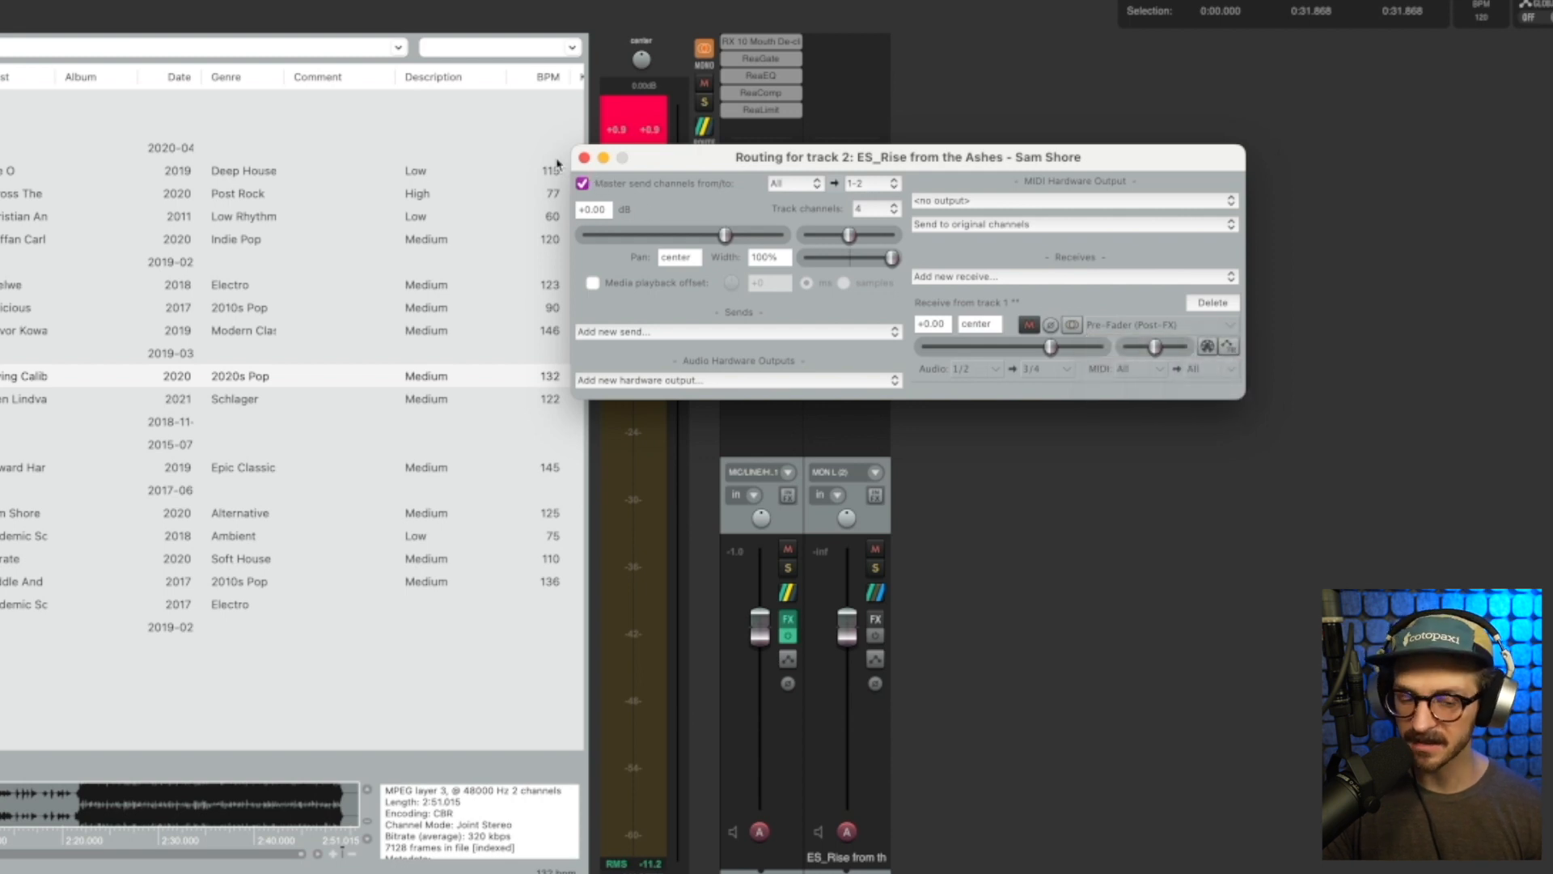
{"action": "left_click", "coordinate": [583, 158]}
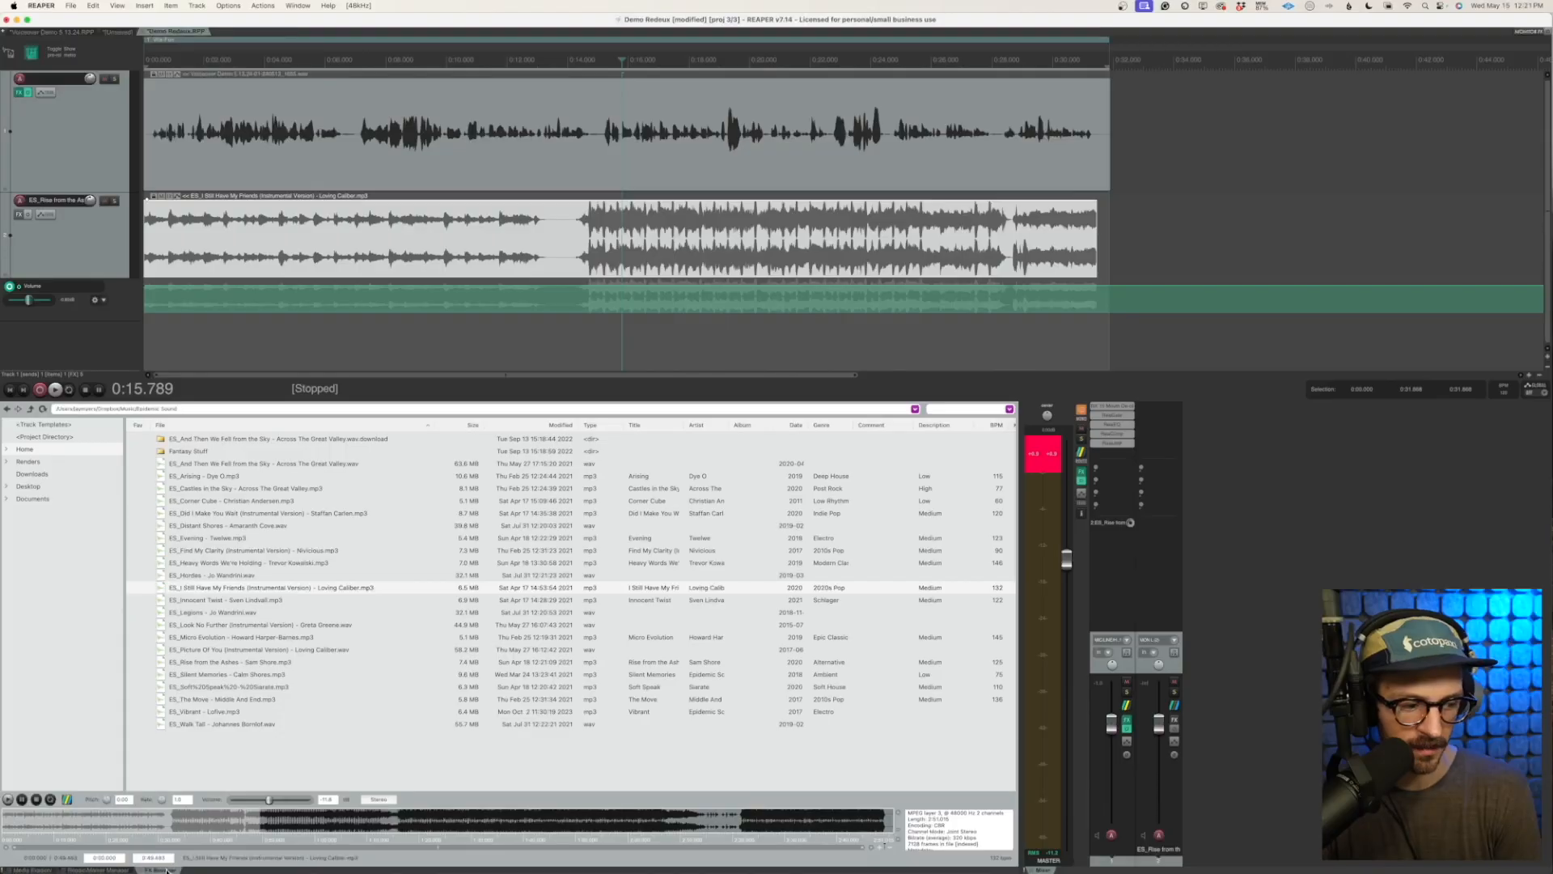
Find the ReaComp plug-in among the Cockos effects and add it to the music track's FX chain
{"action": "left_click", "coordinate": [165, 870]}
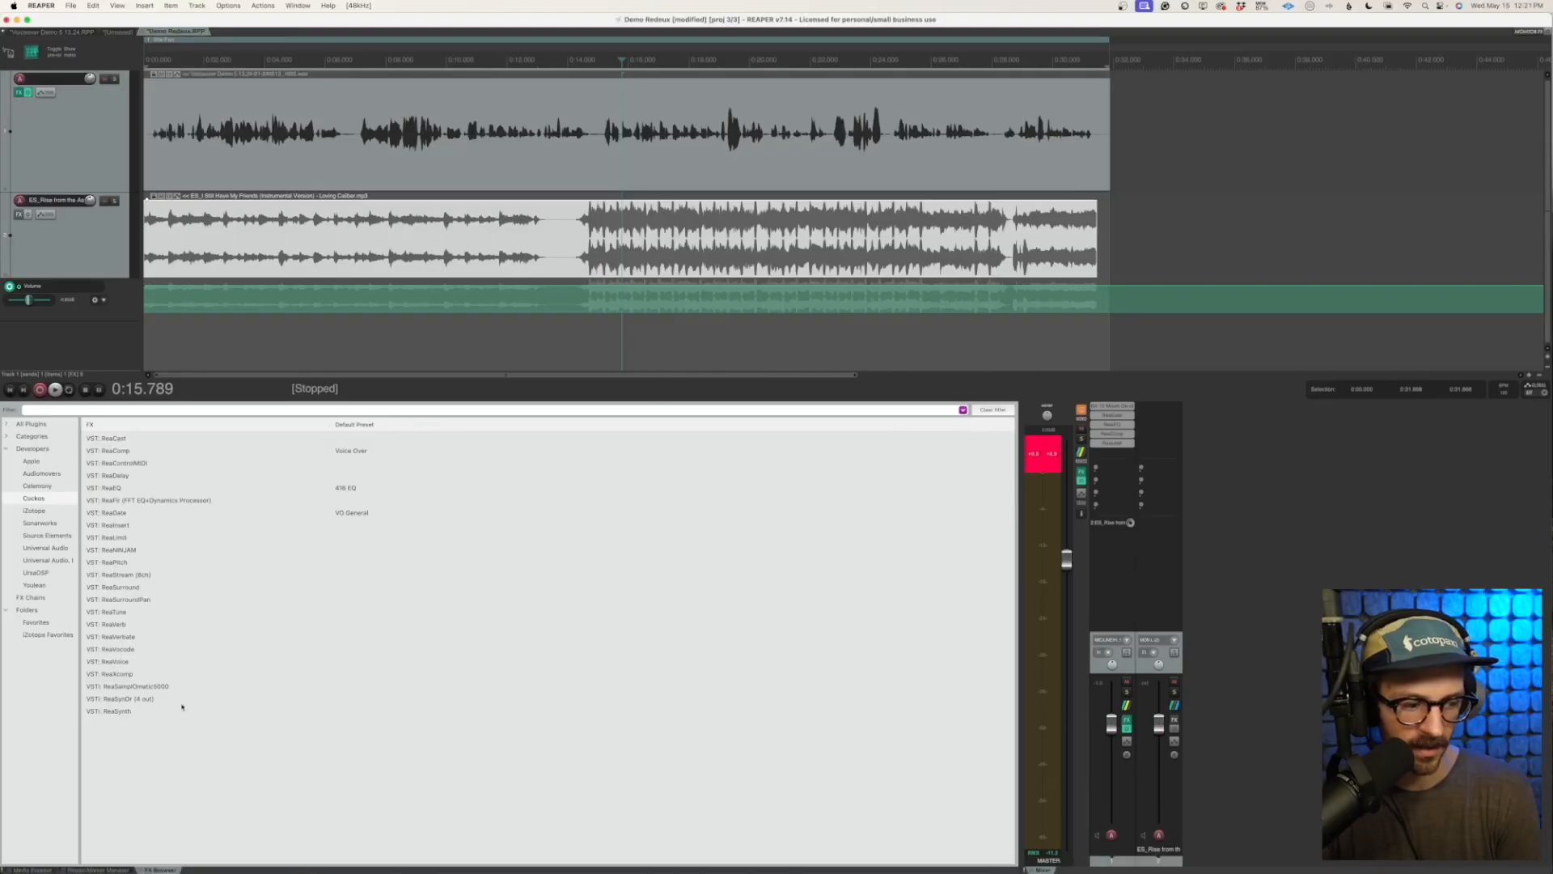
{"action": "left_click", "coordinate": [127, 451]}
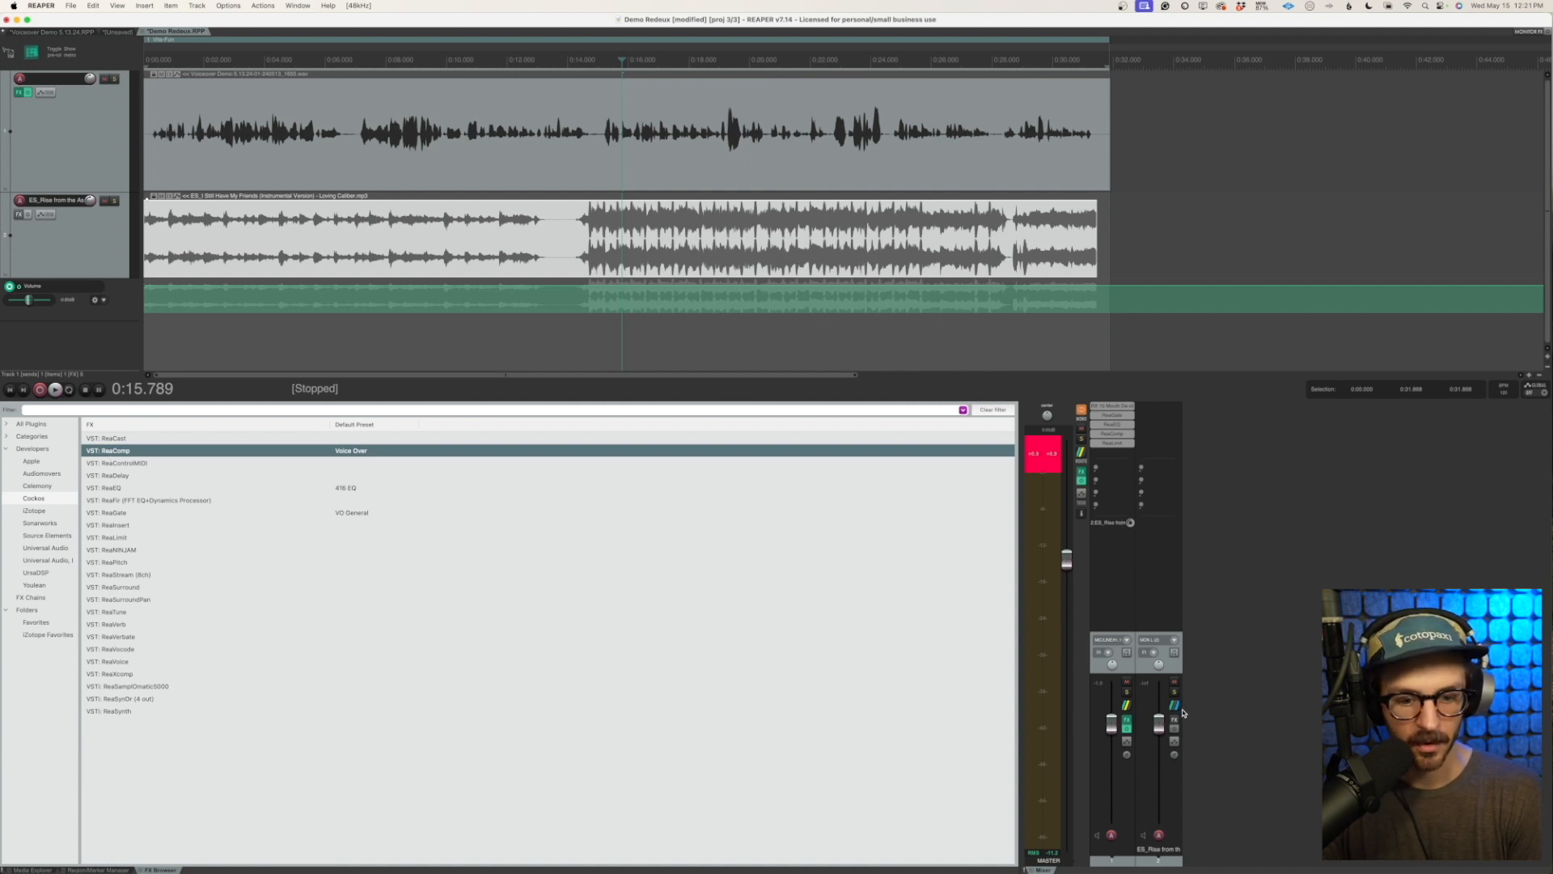
{"action": "left_click", "coordinate": [1175, 720]}
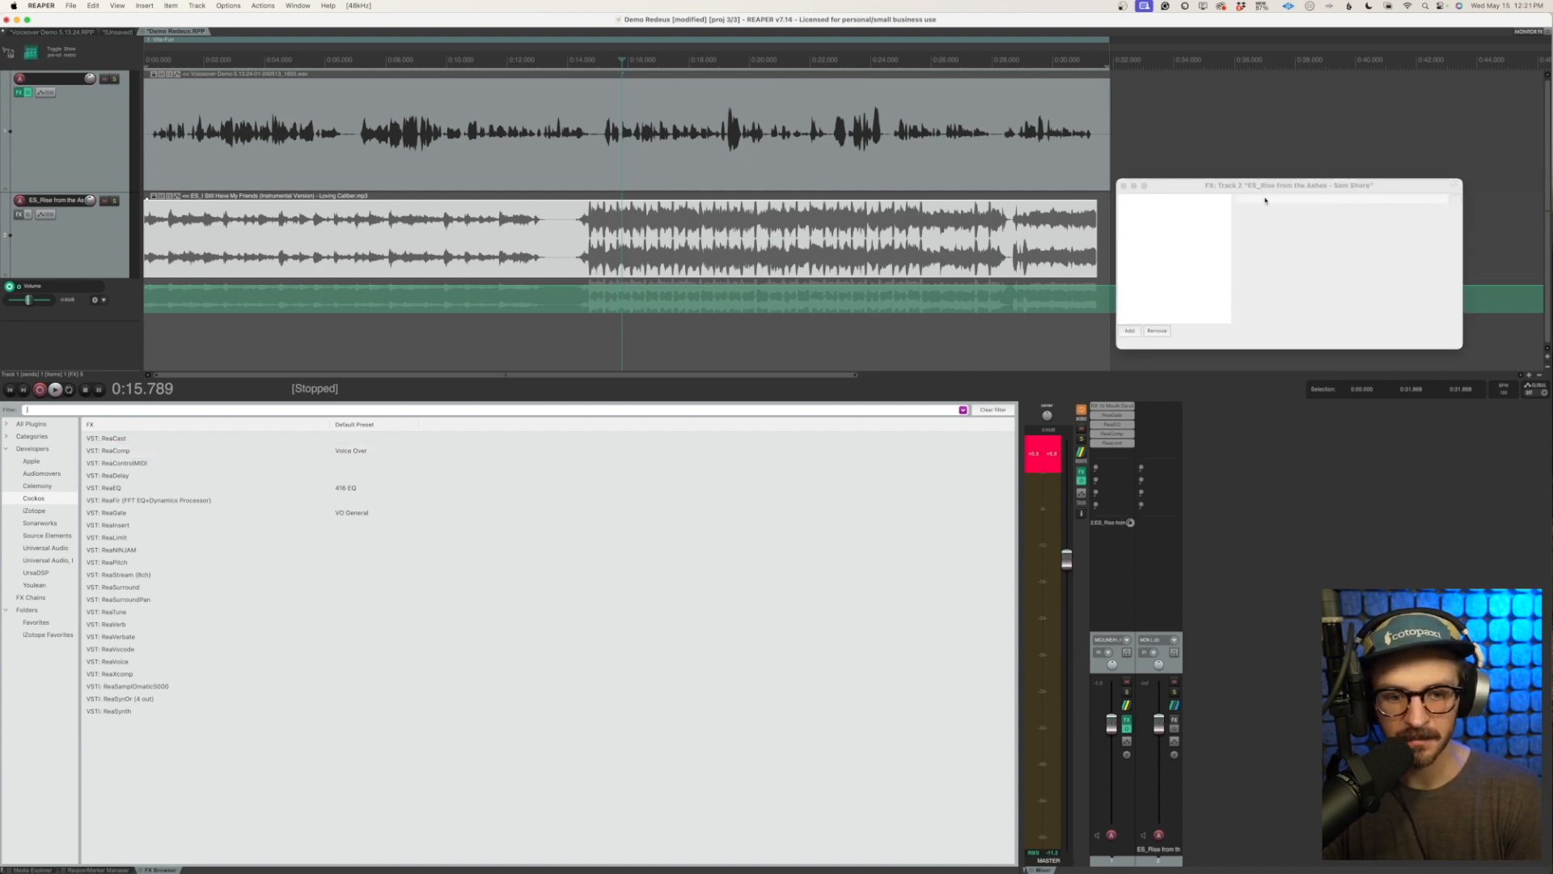
{"action": "left_click_drag", "start_coordinate": [1285, 185], "coordinate": [759, 349]}
{"action": "left_click_drag", "start_coordinate": [127, 451], "coordinate": [642, 406]}
Reset ReaComp to its factory default and set its detector input to Auxiliary Inputs
{"action": "left_click", "coordinate": [751, 378]}
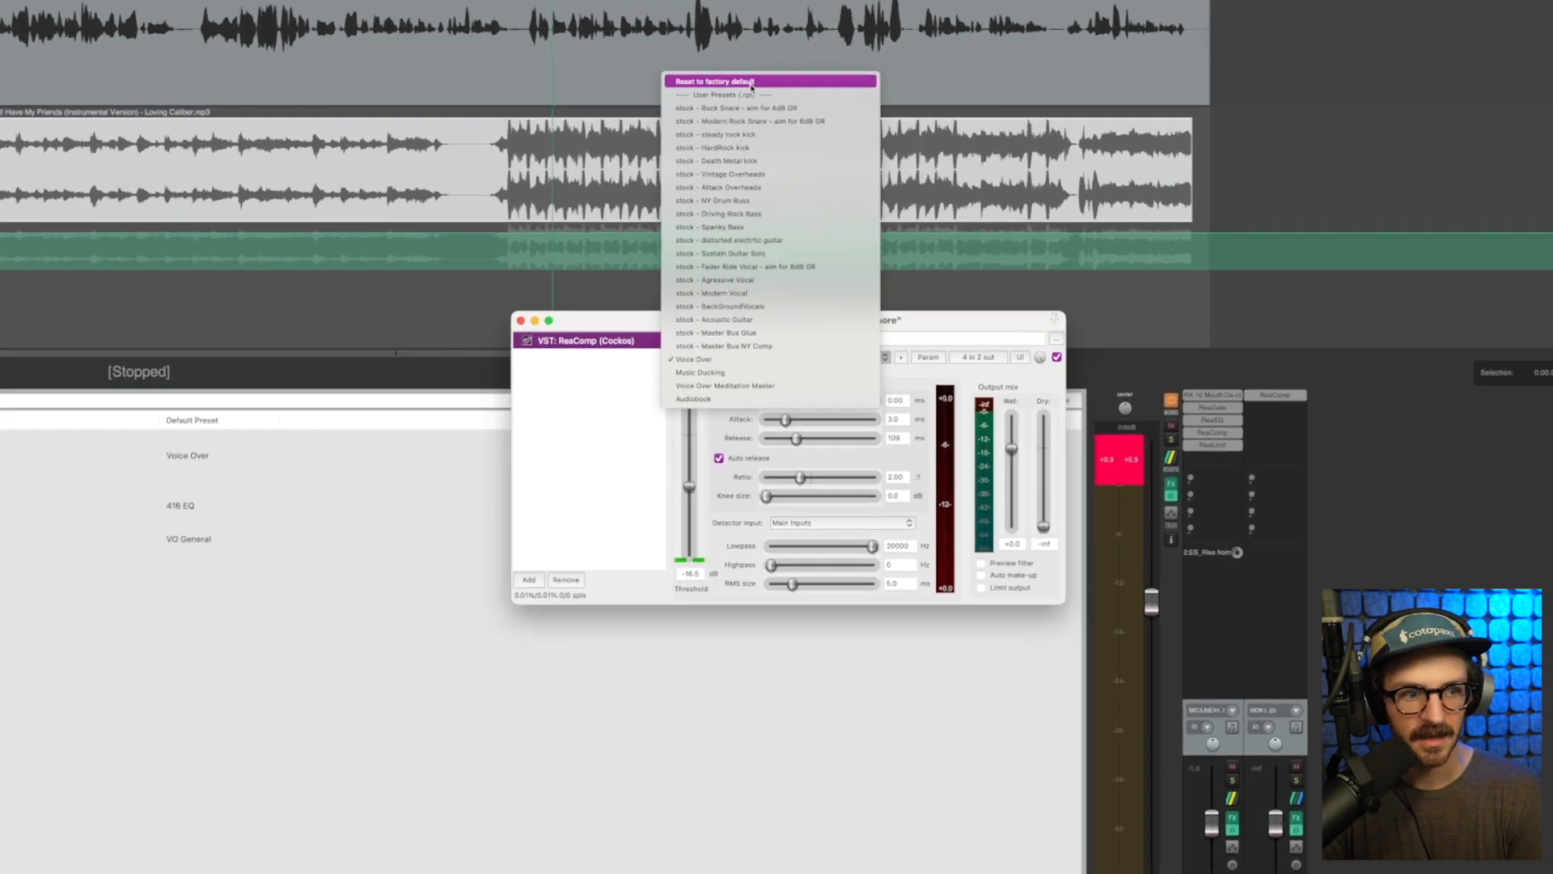
{"action": "left_click", "coordinate": [761, 171]}
{"action": "left_click_drag", "start_coordinate": [996, 297], "coordinate": [982, 121]}
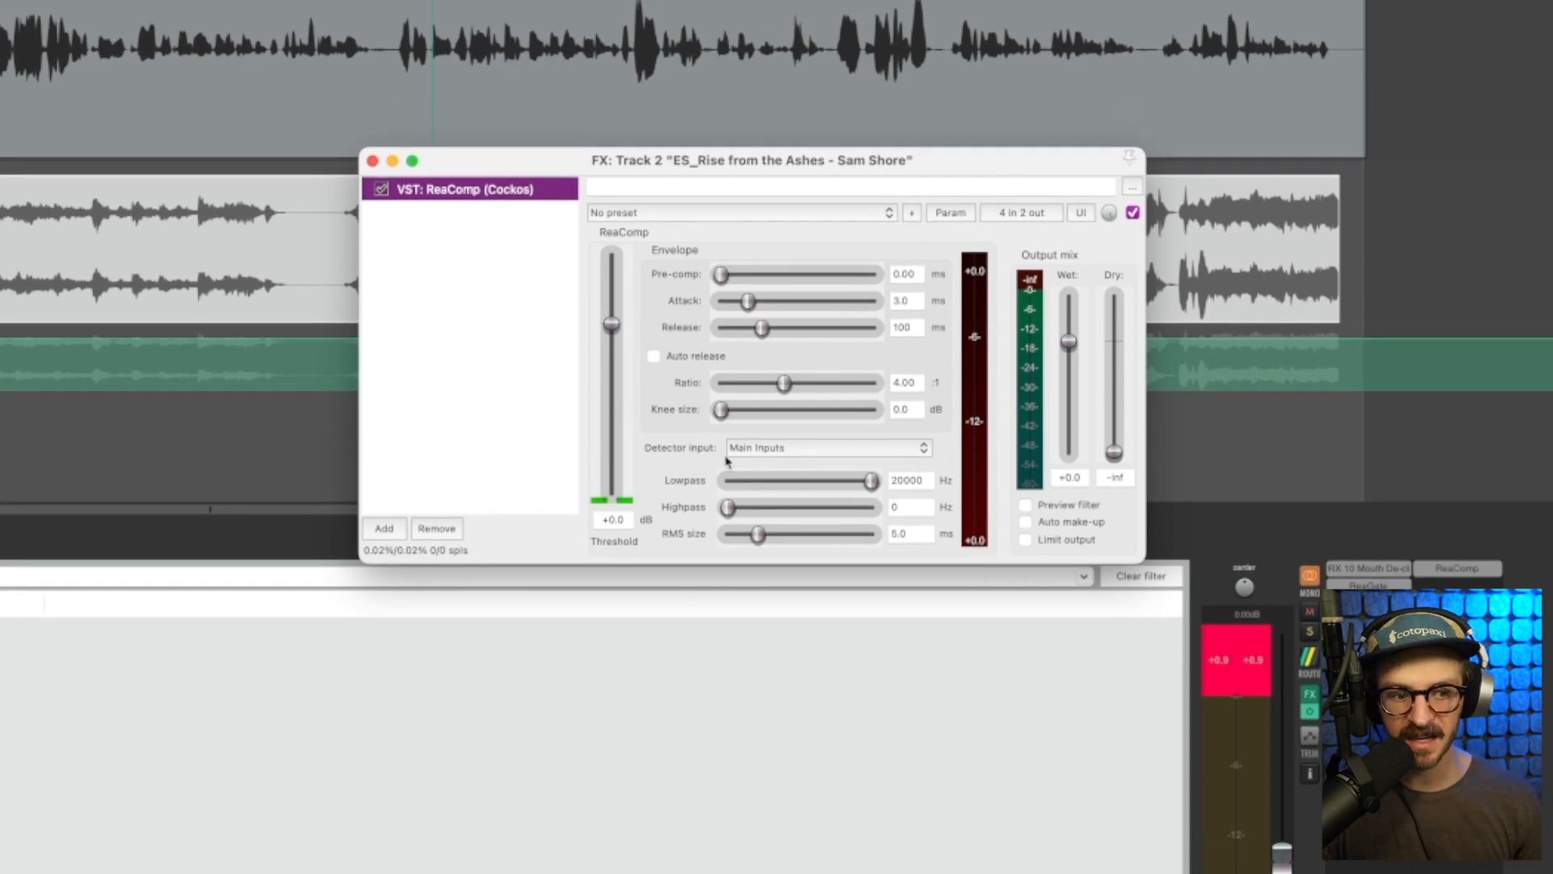
{"action": "left_click", "coordinate": [891, 450]}
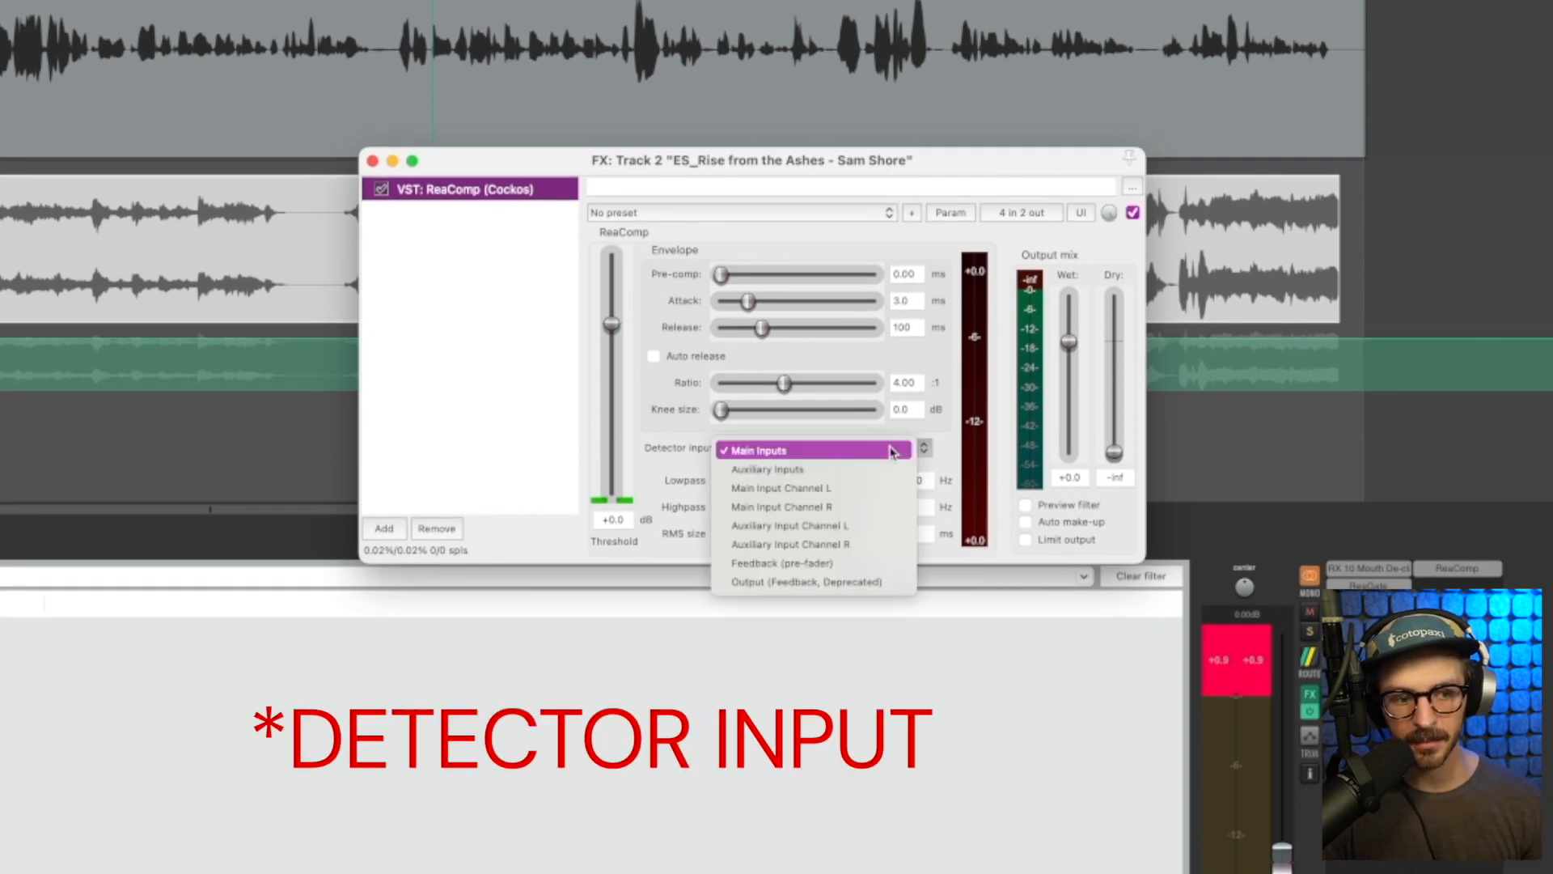
{"action": "left_click", "coordinate": [792, 474]}
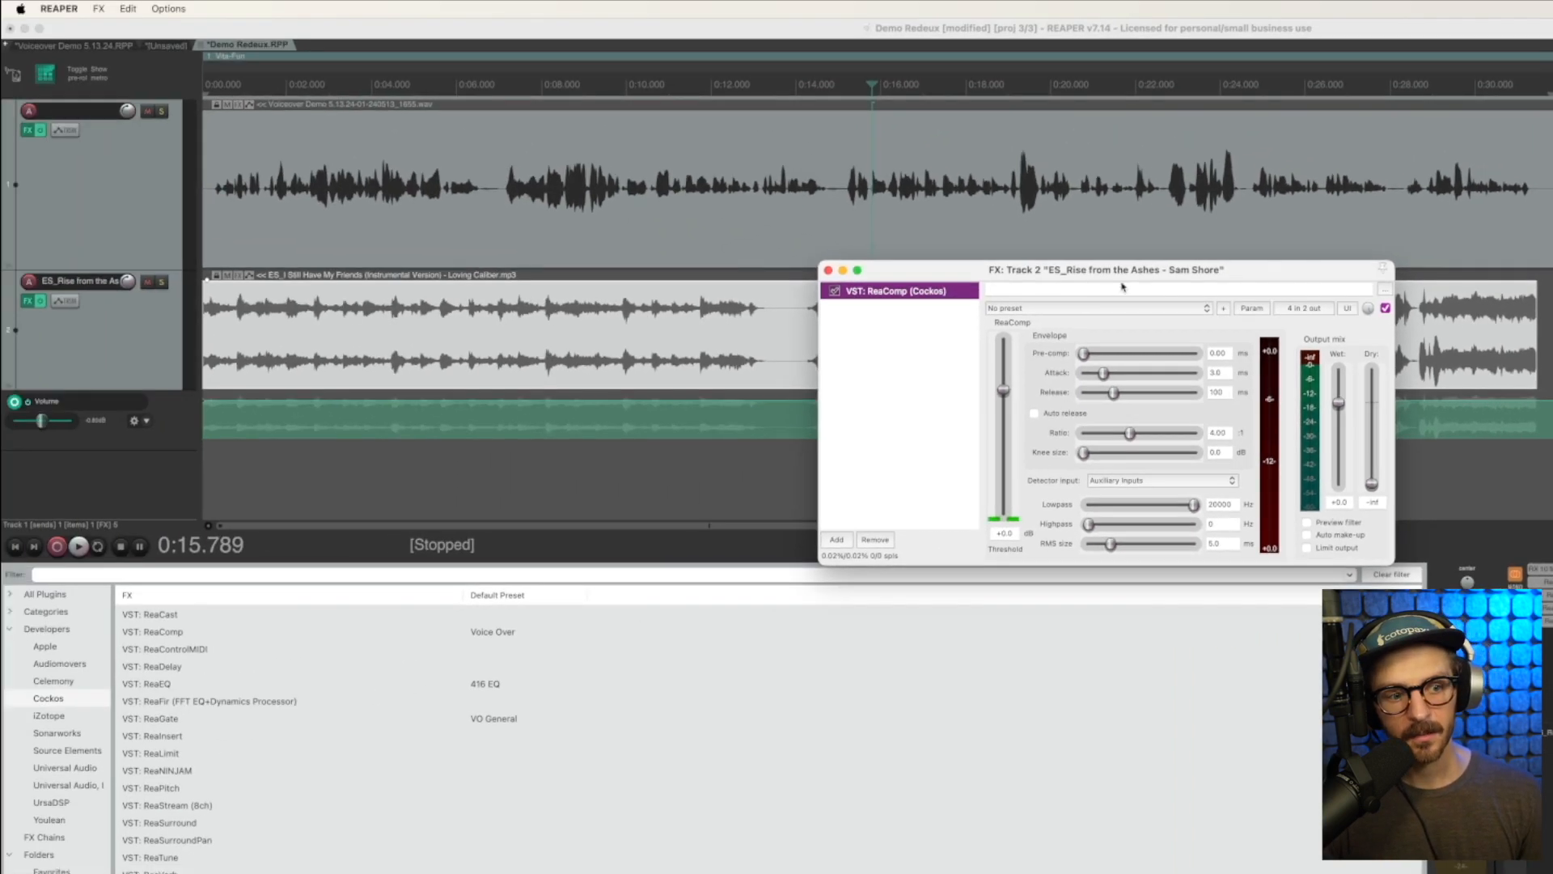
Lower ReaComp's threshold to about -29.8 dB while playing the project from the start
{"action": "left_click_drag", "start_coordinate": [784, 161], "coordinate": [704, 395]}
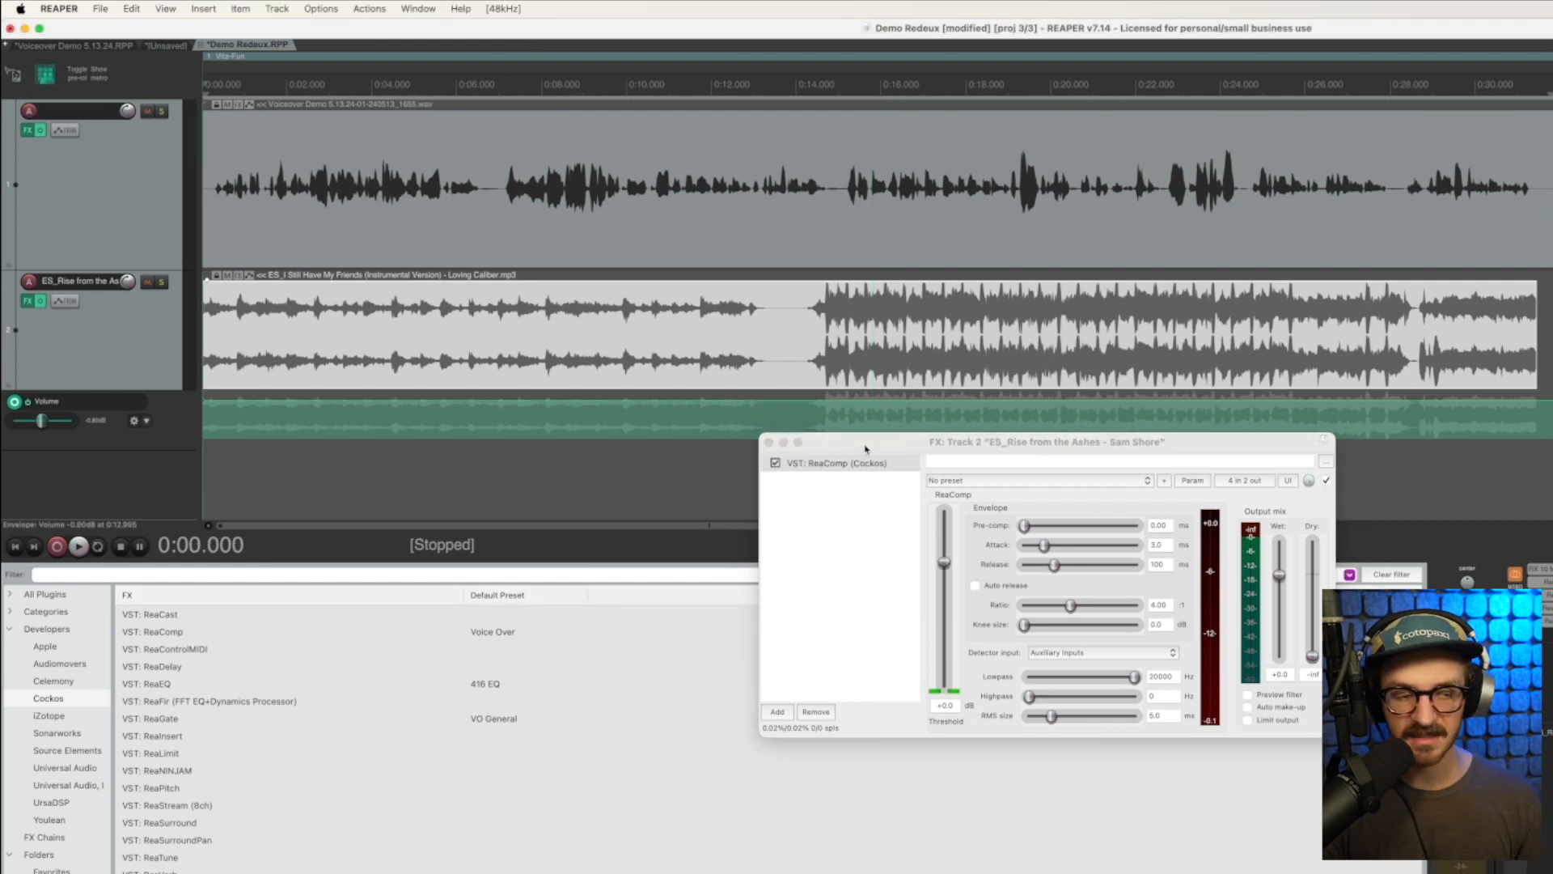
{"action": "key", "text": "space"}
{"action": "left_click_drag", "start_coordinate": [944, 562], "coordinate": [953, 650]}
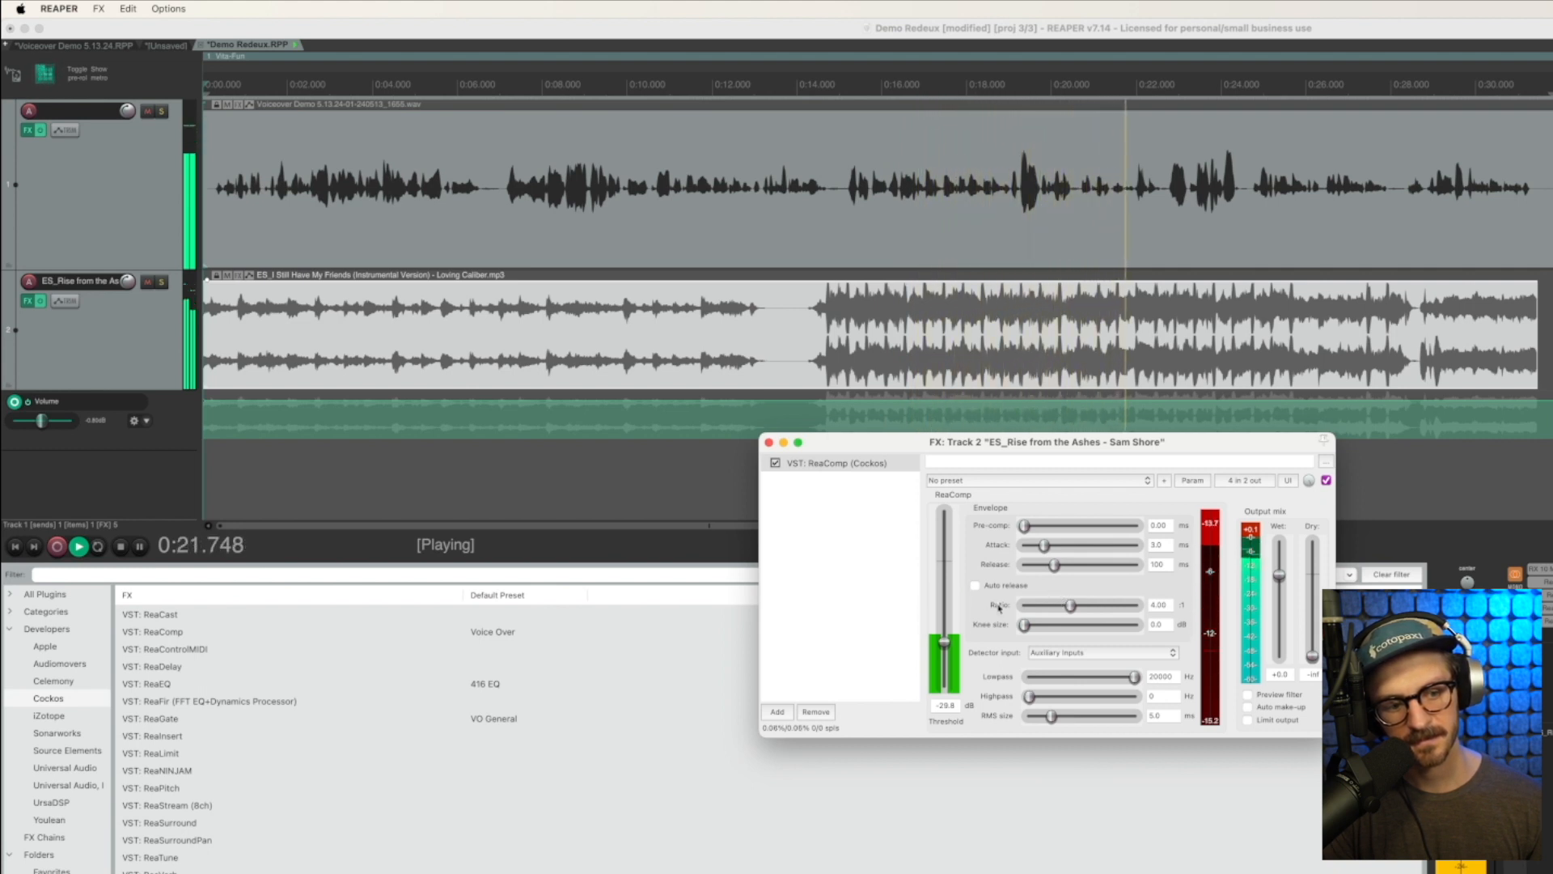
{"action": "key", "text": "space"}
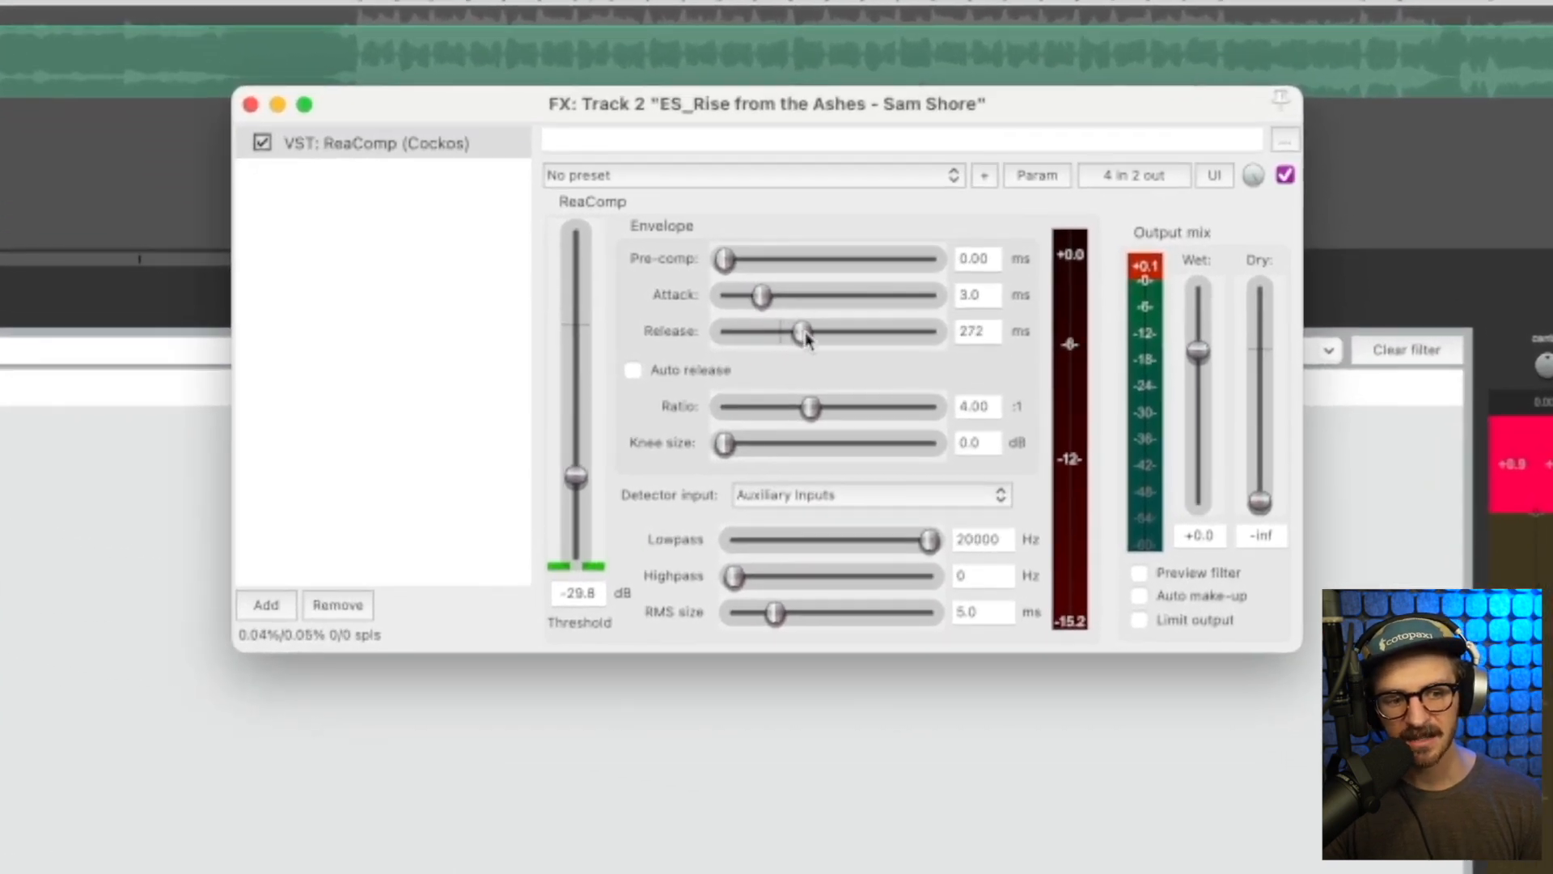
Try ReaComp release times of 578 ms and 0 ms, auditioning the music ducking at 0 ms
{"action": "left_click_drag", "start_coordinate": [805, 339], "coordinate": [822, 338]}
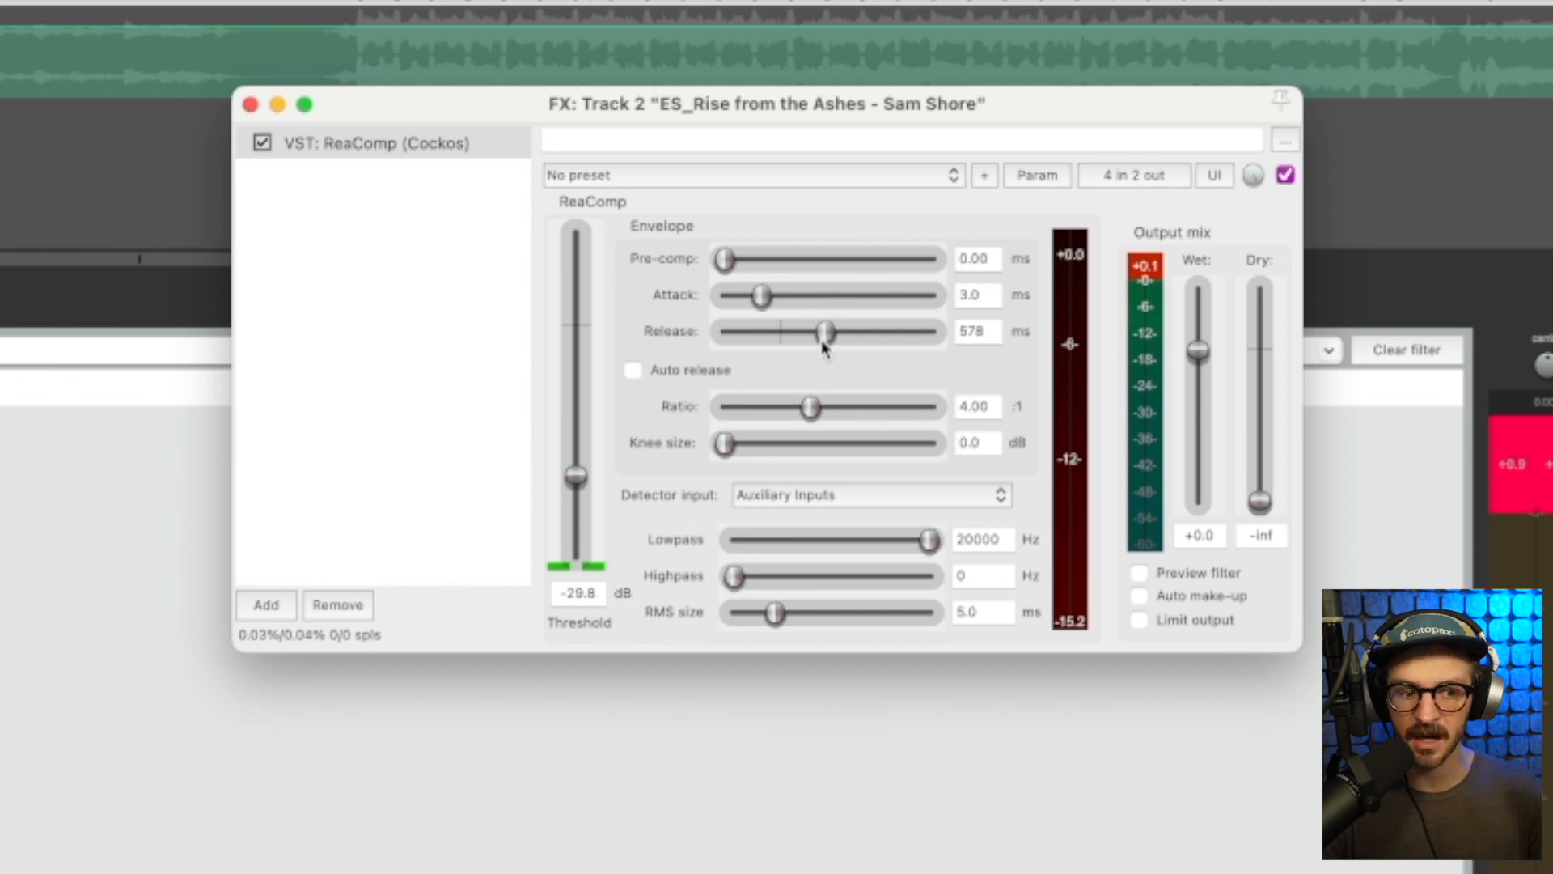
{"action": "left_click_drag", "start_coordinate": [827, 336], "coordinate": [597, 373]}
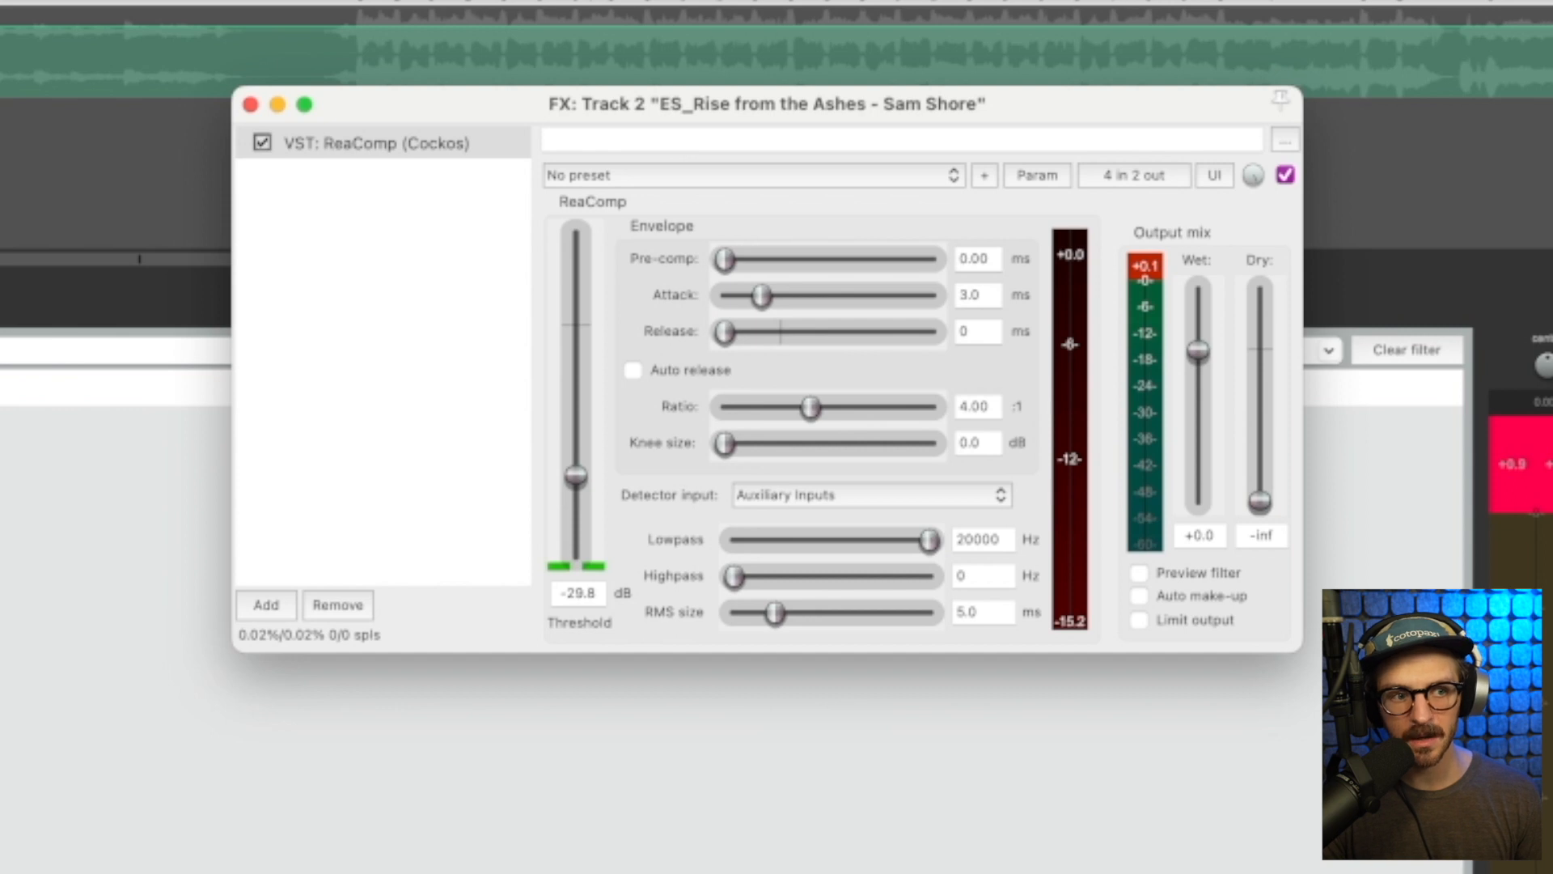
{"action": "left_click", "coordinate": [650, 3]}
{"action": "key", "text": "space"}
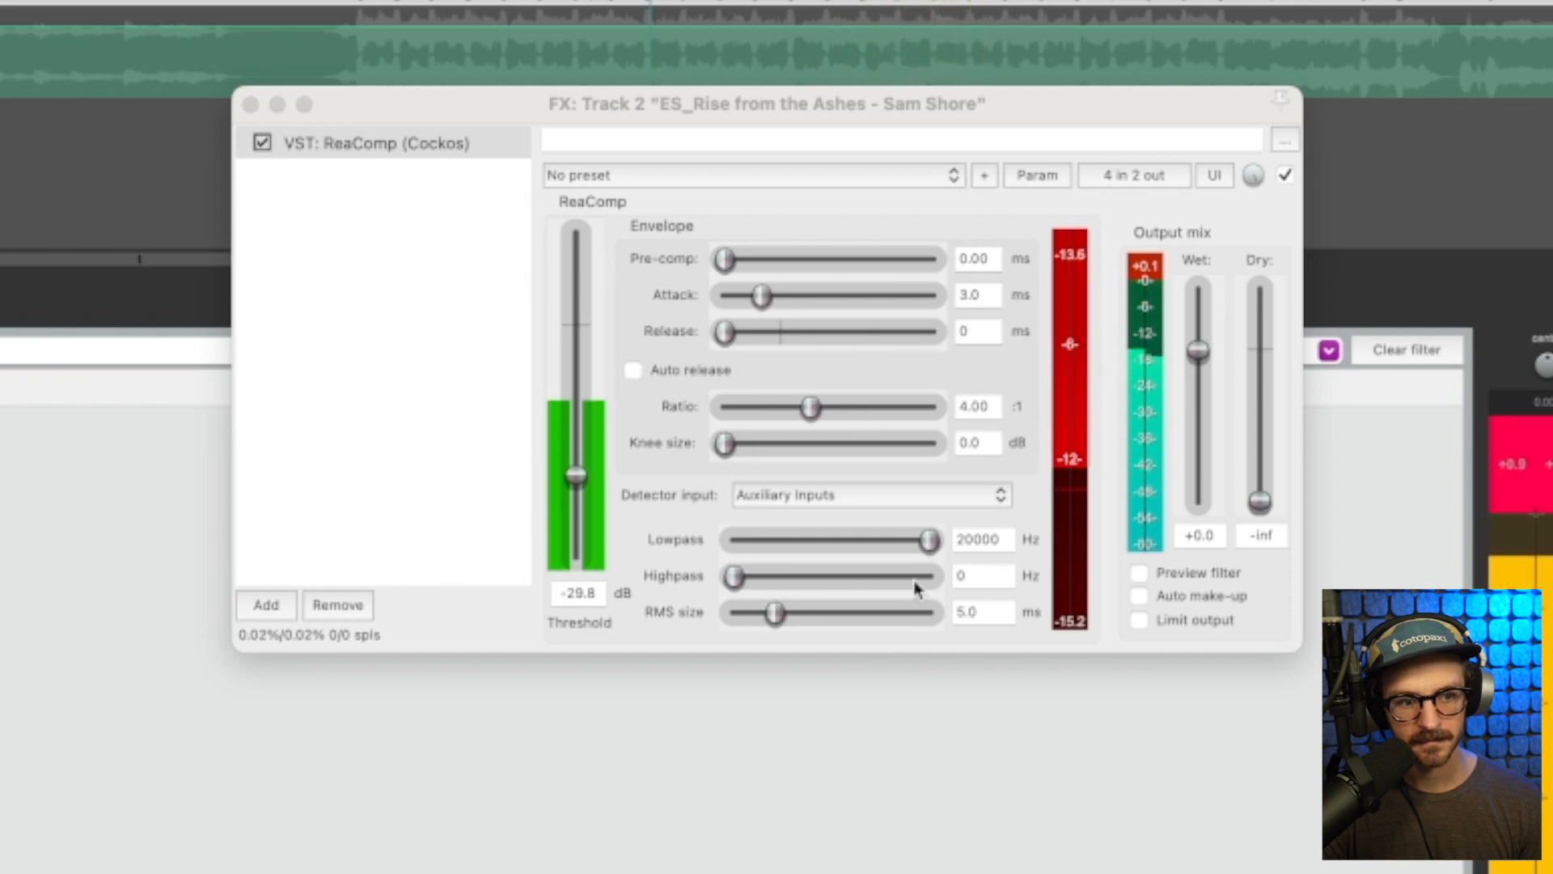
{"action": "key", "text": "space"}
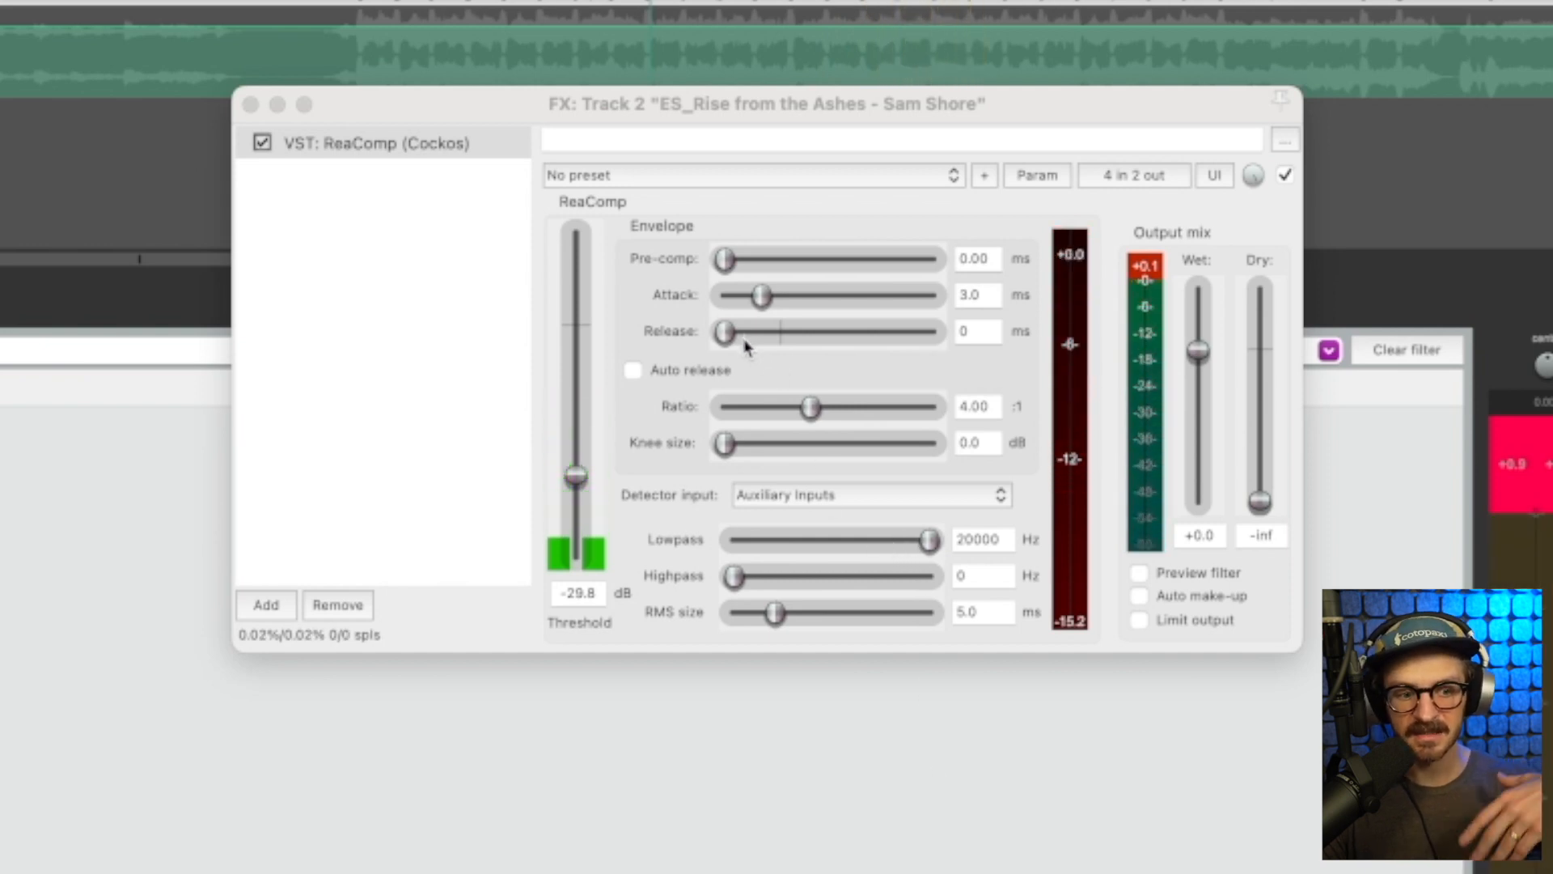
Set ReaComp's release to about 8 ms and play the project to hear the ducking
{"action": "left_click_drag", "start_coordinate": [741, 326], "coordinate": [748, 336]}
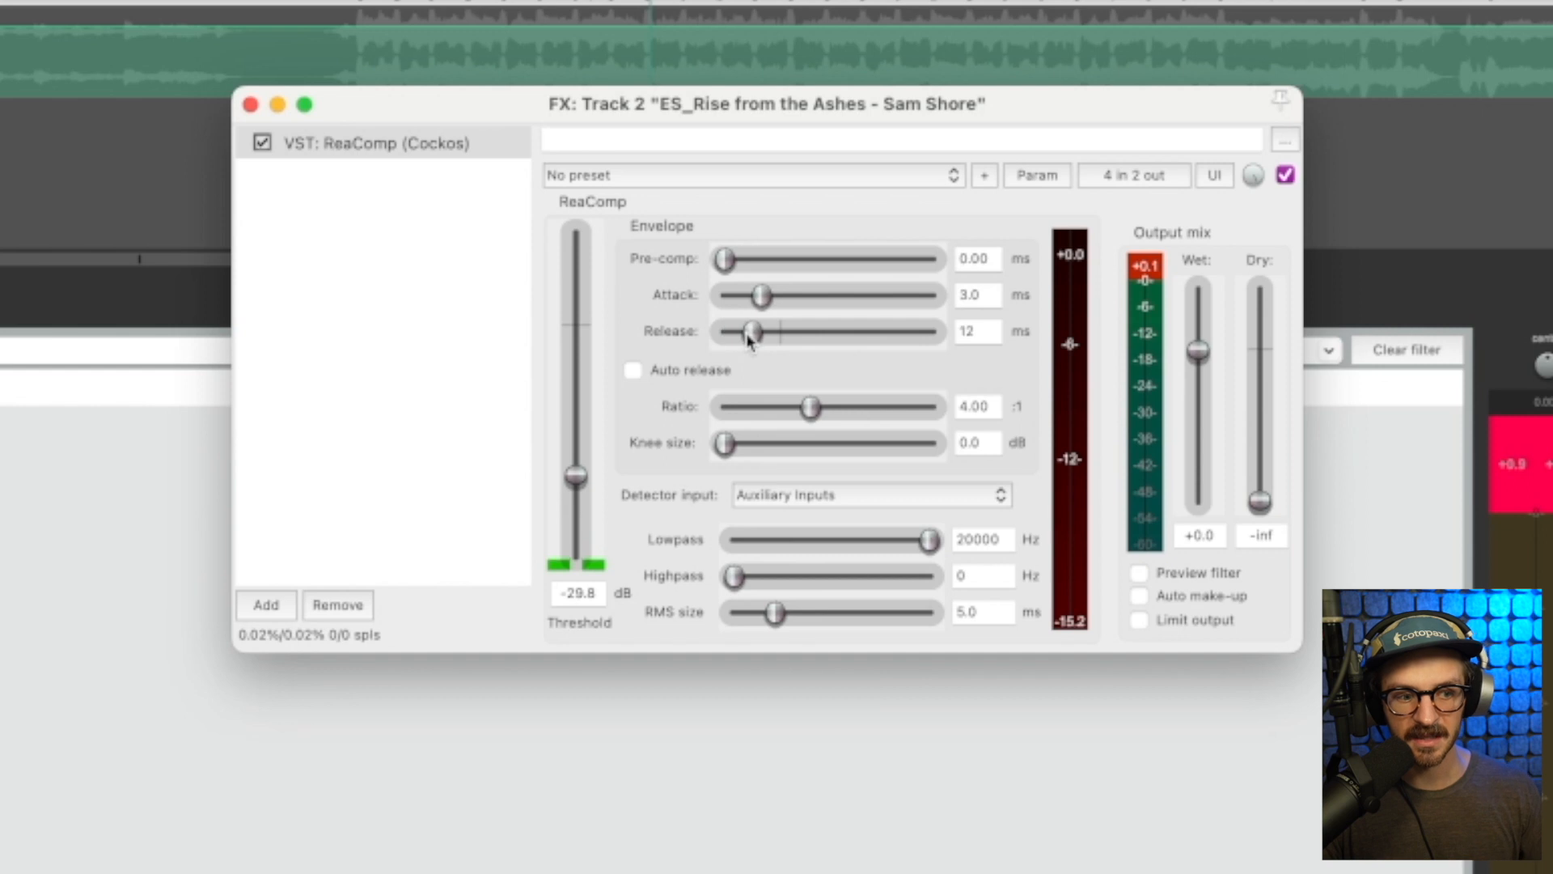
{"action": "key", "text": "space"}
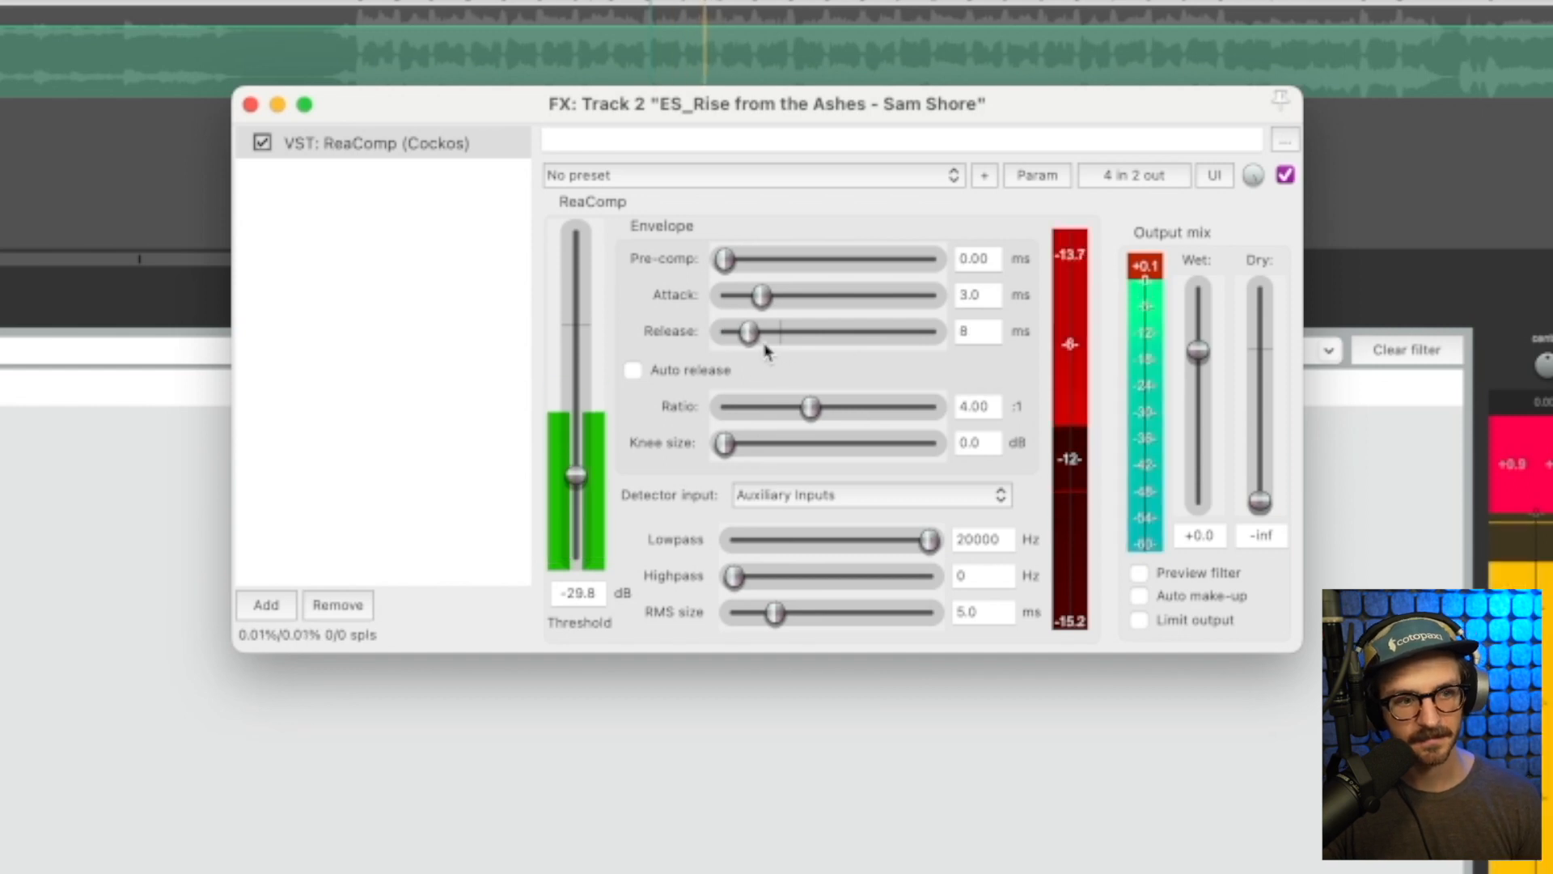
Try a ReaComp release of about 1317 ms and play the project from an earlier point to hear the ducking
{"action": "key", "text": "space"}
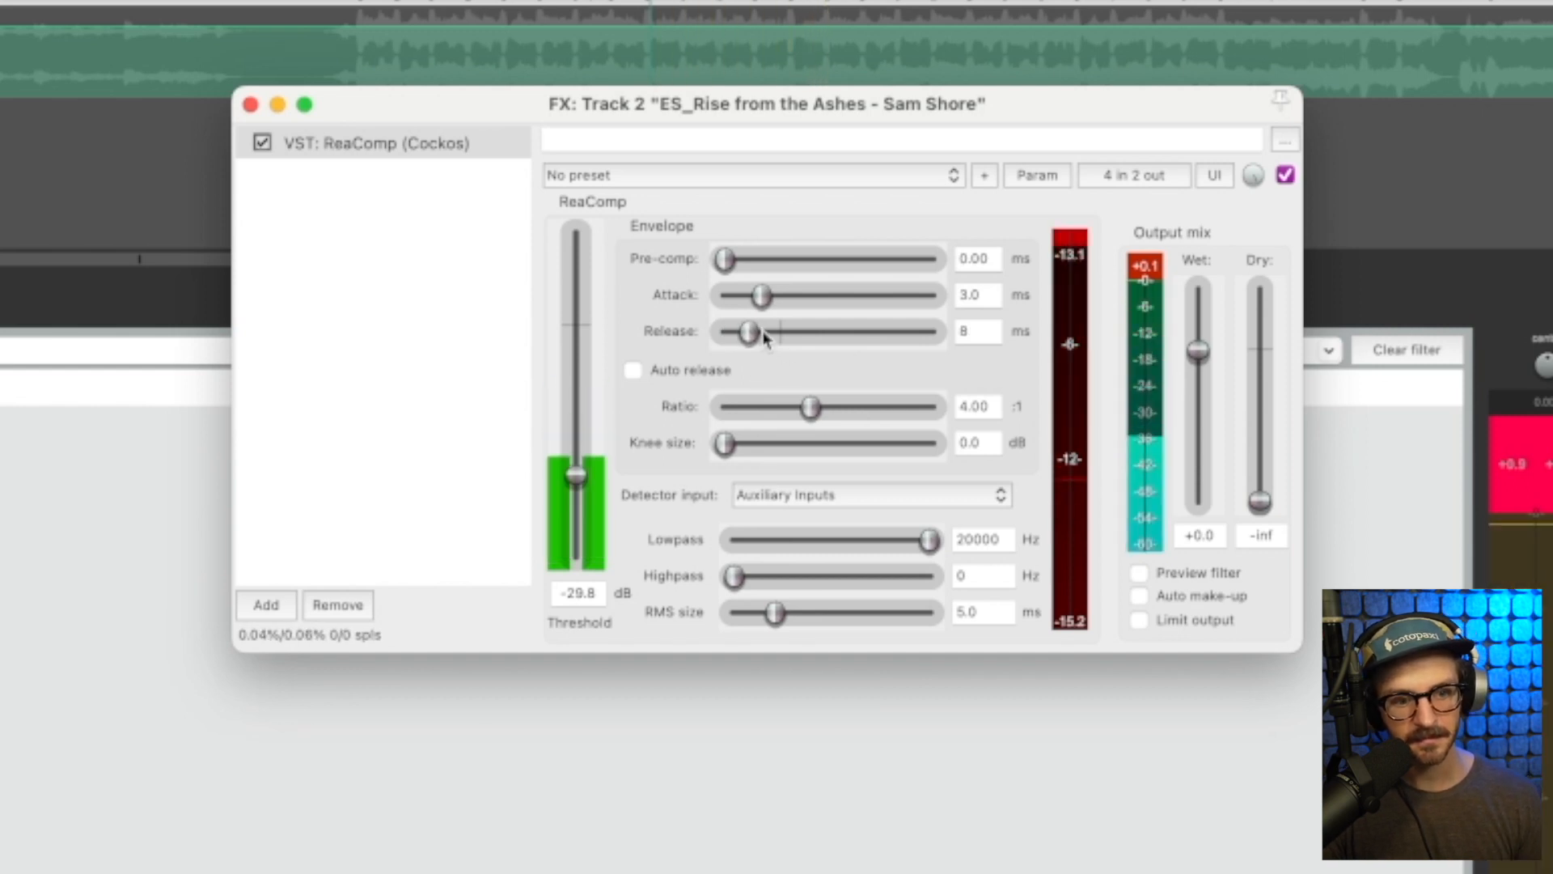
{"action": "left_click_drag", "start_coordinate": [749, 333], "coordinate": [885, 333]}
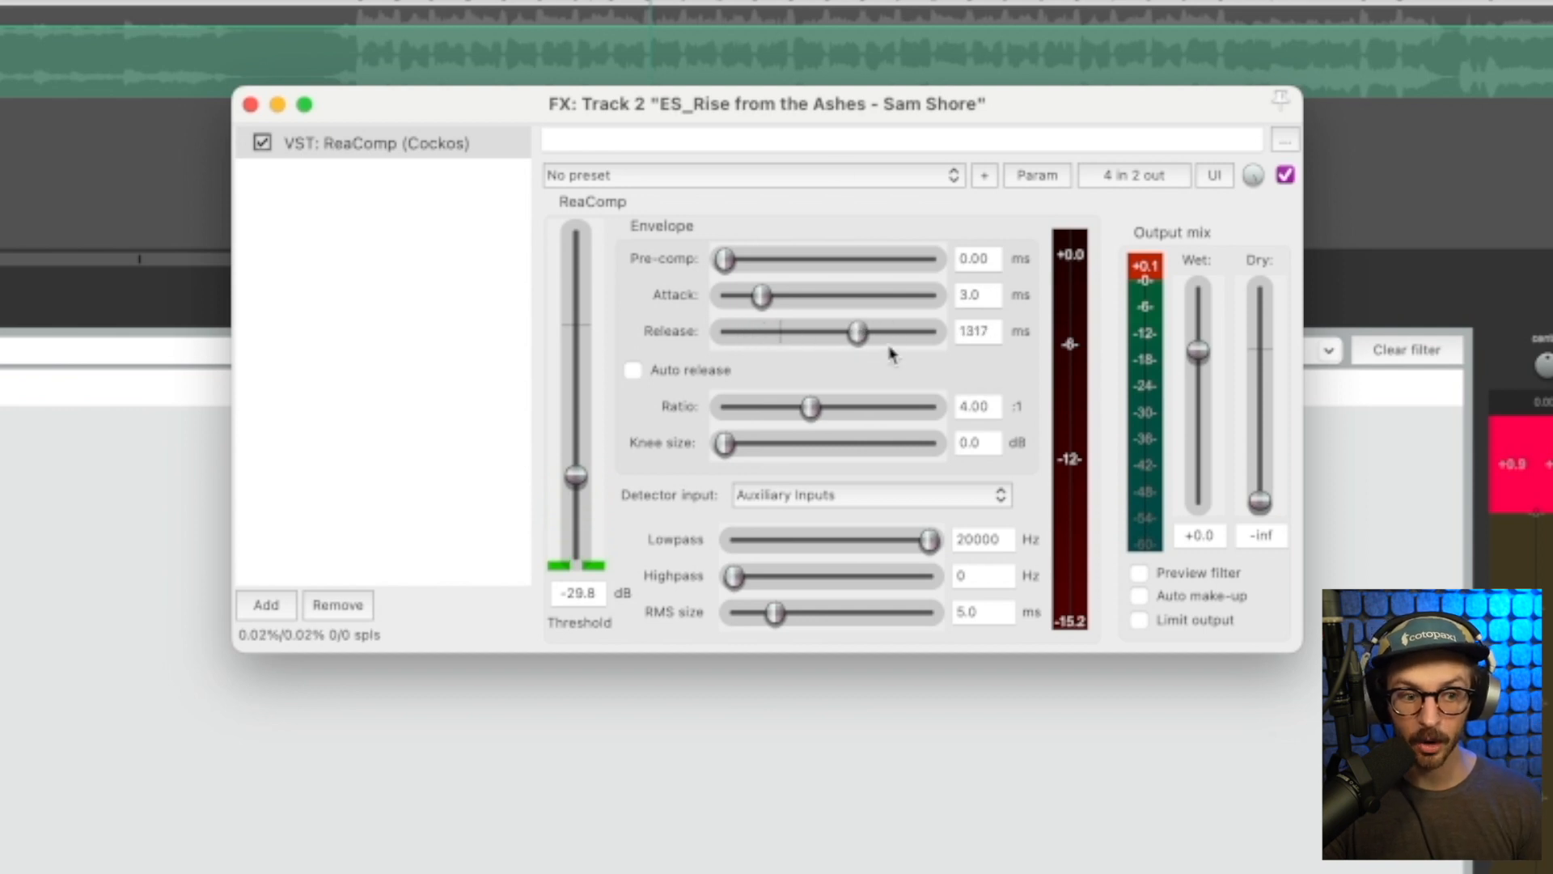
{"action": "left_click", "coordinate": [523, 3]}
{"action": "key", "text": "space"}
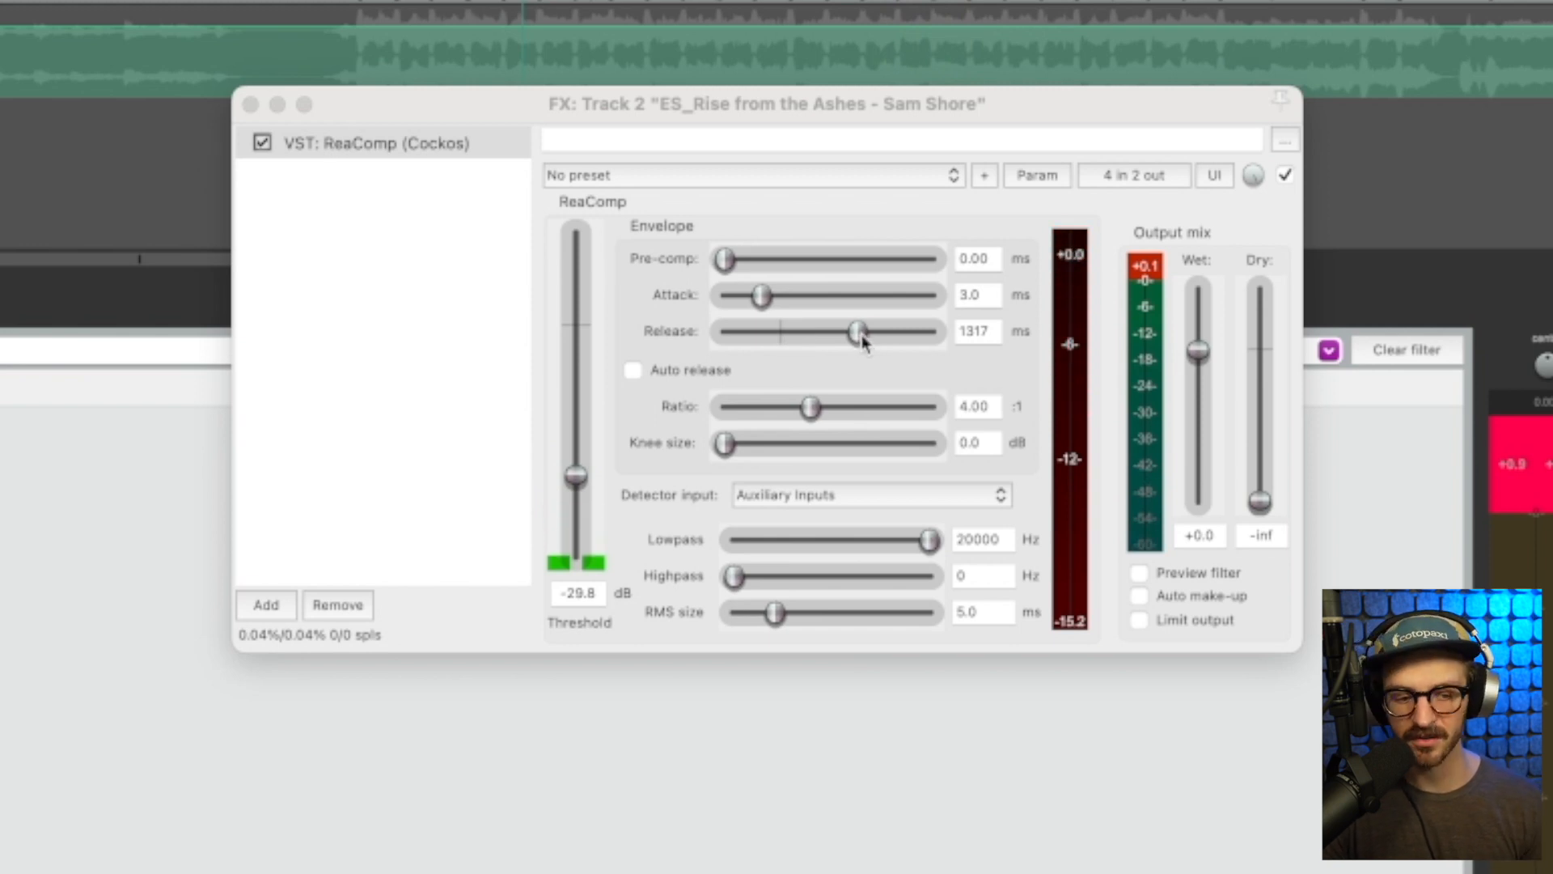
Set ReaComp's release to about 506 ms and lower its ratio, passing through about 21:1
{"action": "left_click_drag", "start_coordinate": [862, 342], "coordinate": [859, 340]}
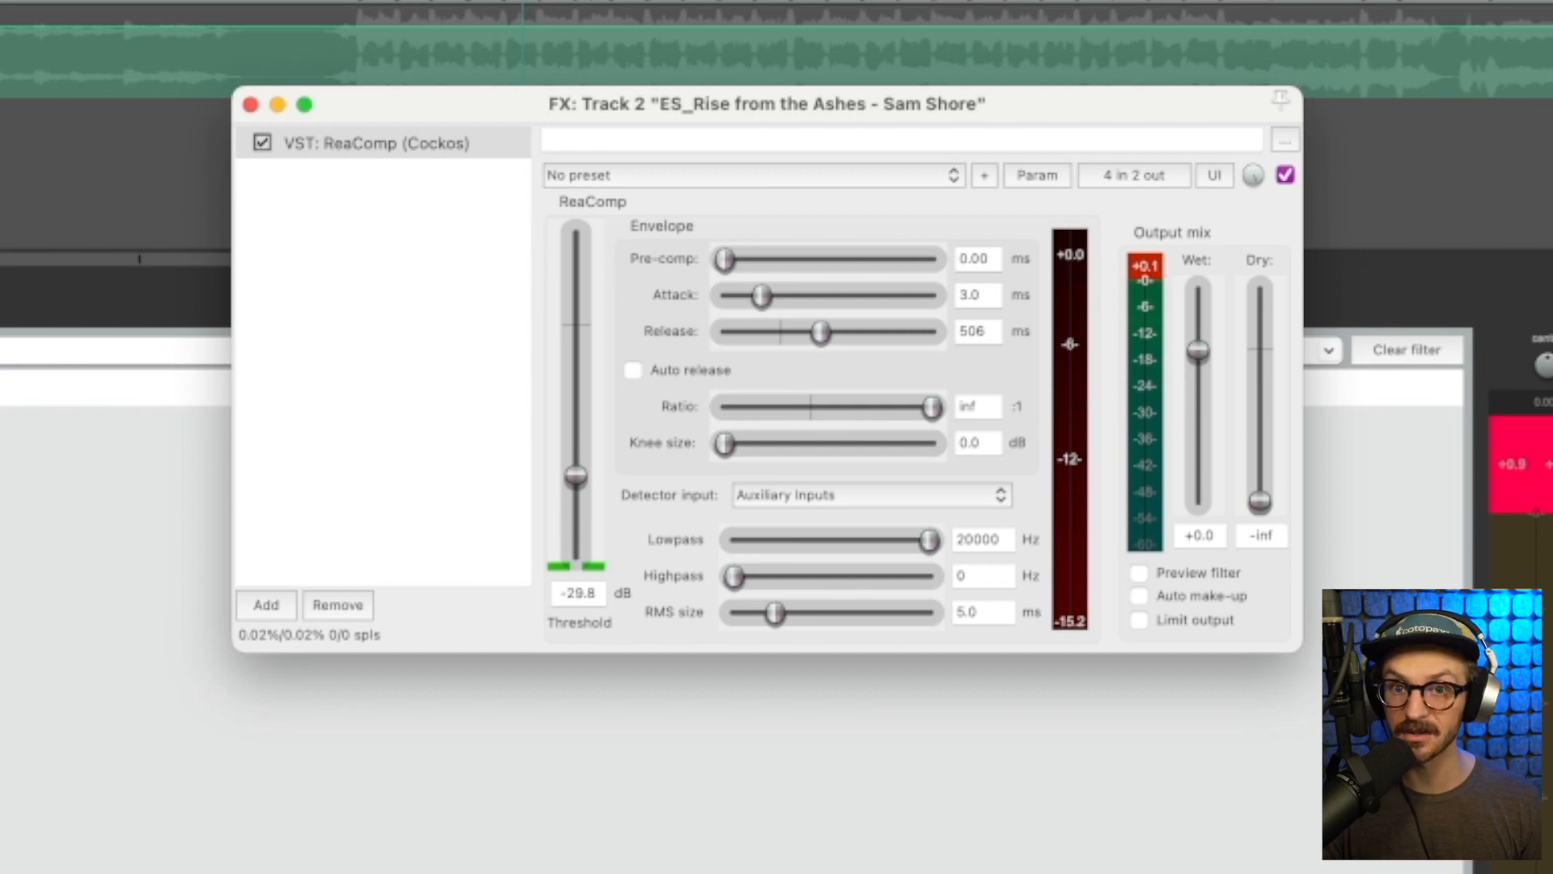
{"action": "left_click_drag", "start_coordinate": [932, 406], "coordinate": [874, 406]}
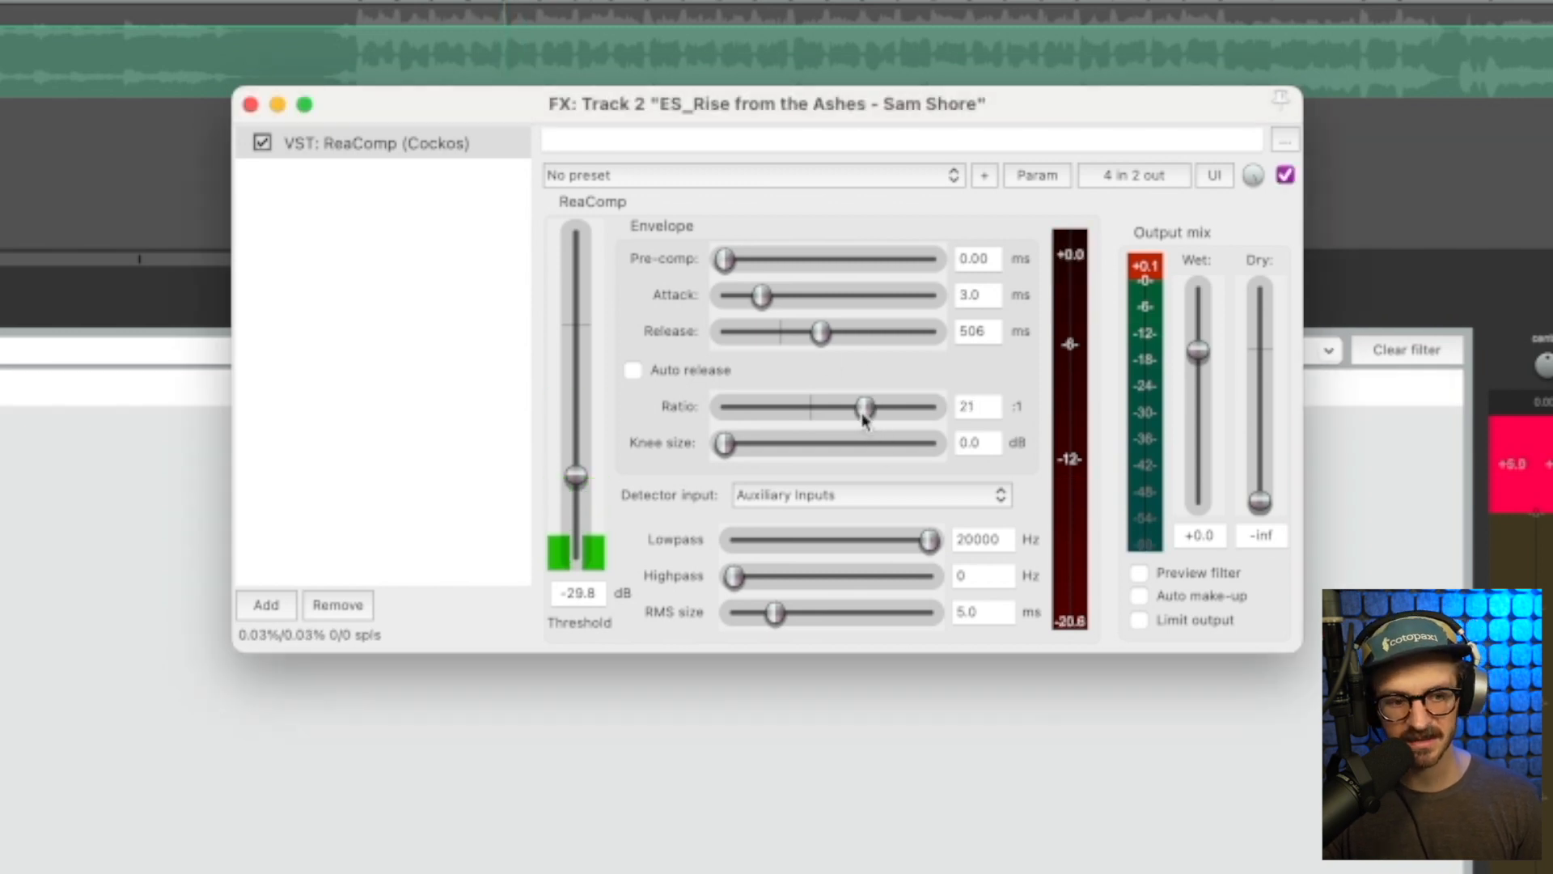
{"action": "left_click_drag", "start_coordinate": [822, 420], "coordinate": [826, 430]}
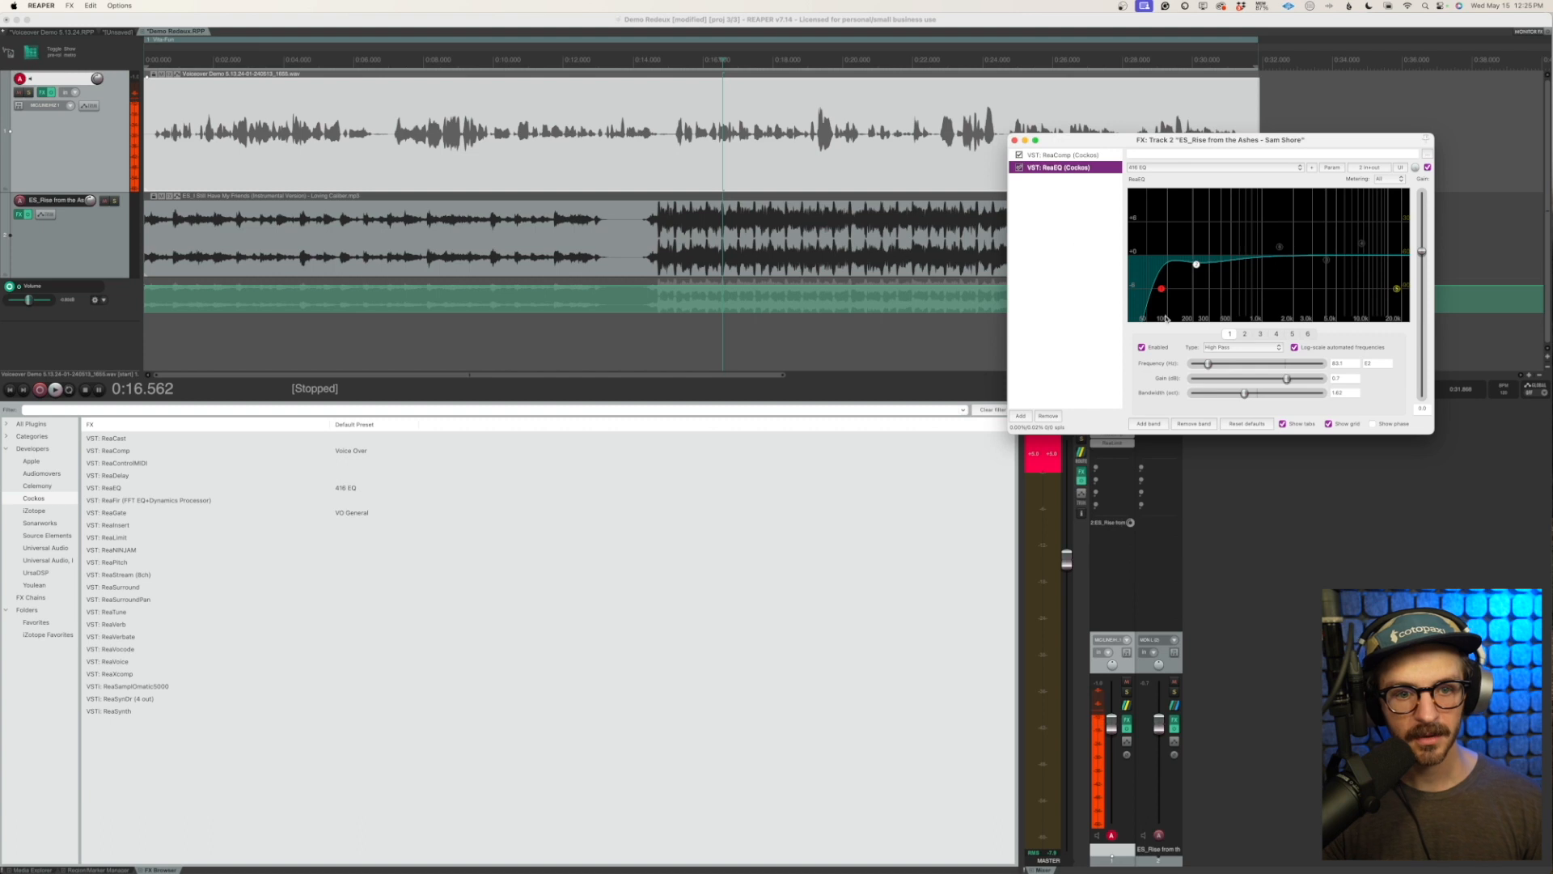
Disable bands 1 and 2 of ReaEQ on the music track and move the FX window clear of the mixer
{"action": "left_click", "coordinate": [1139, 345]}
{"action": "left_click", "coordinate": [940, 469]}
{"action": "left_click", "coordinate": [757, 492]}
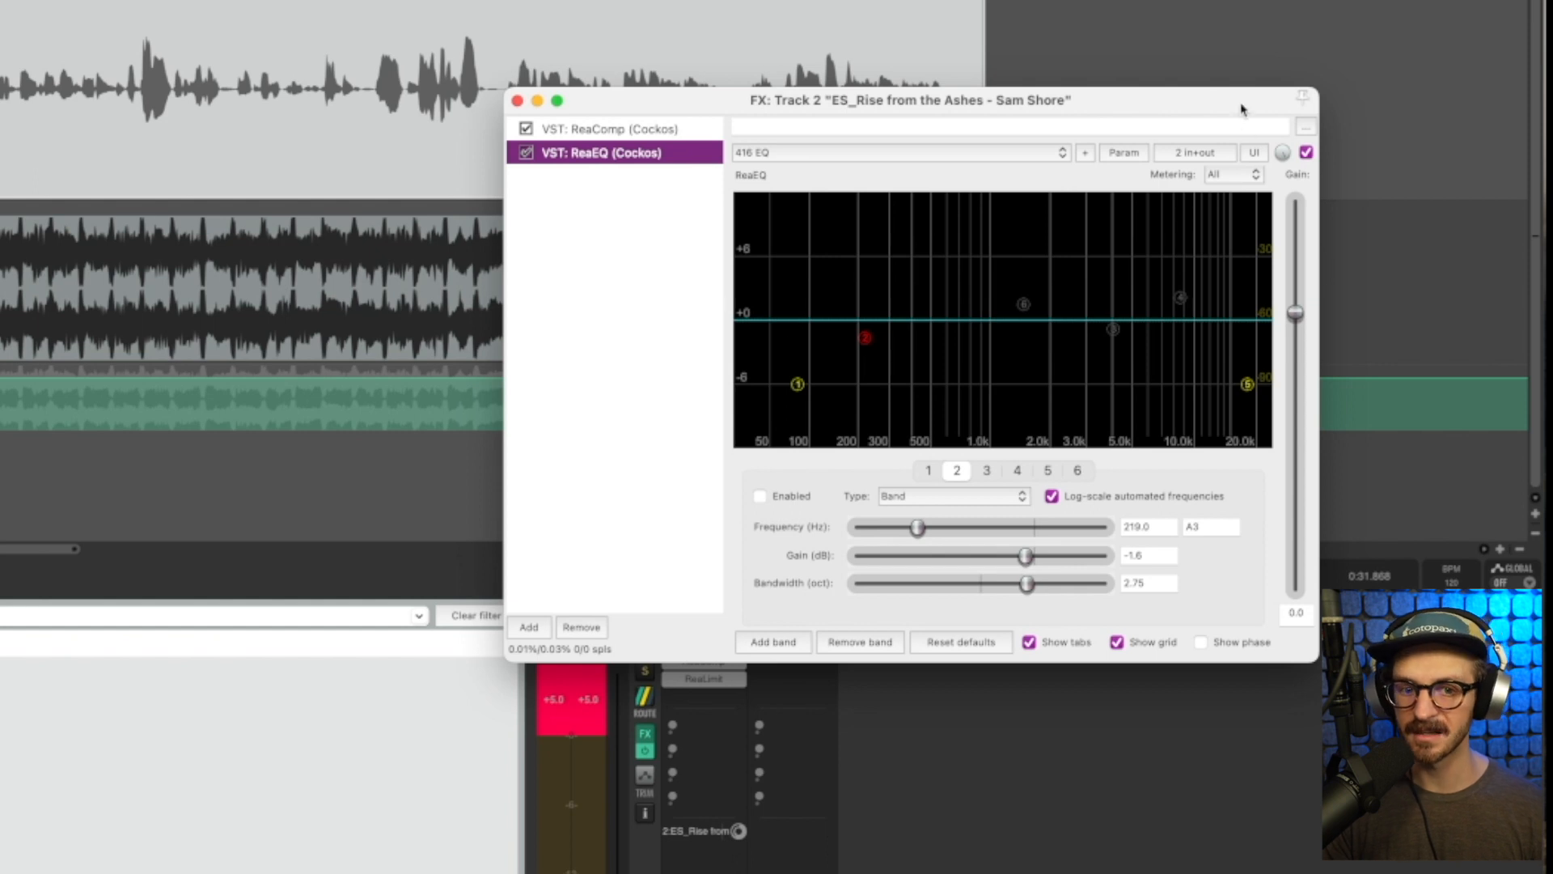
{"action": "left_click_drag", "start_coordinate": [1244, 112], "coordinate": [376, 585]}
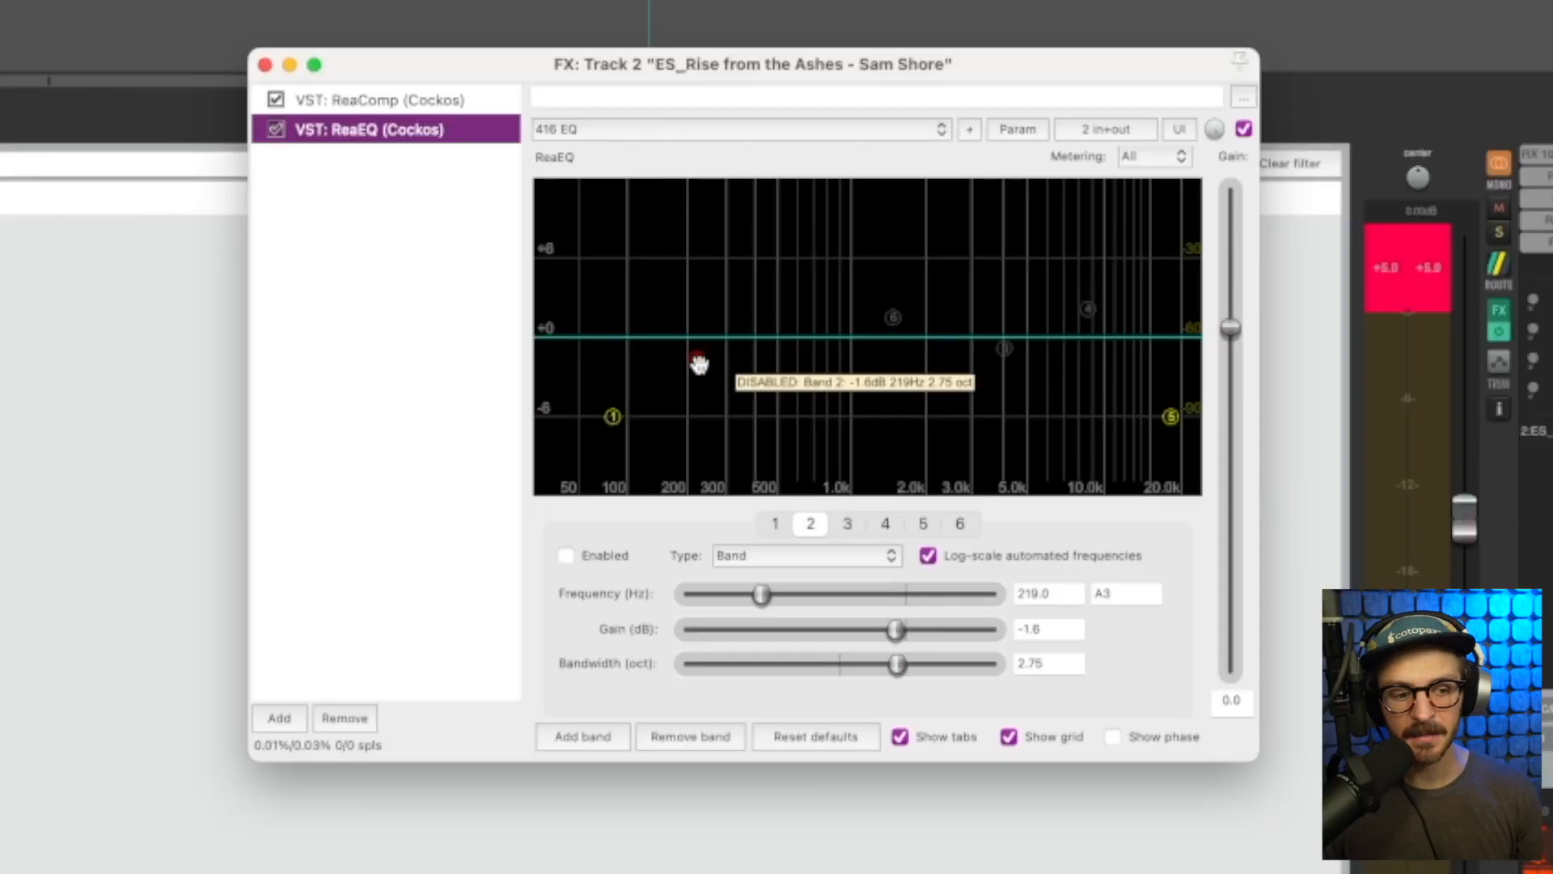
Enable ReaEQ's band 2 and shape it into a cut of about -4.9 dB at 285.6 Hz on the music track
{"action": "mouse_move", "coordinate": [697, 361]}
{"action": "left_mouse_down"}
{"action": "mouse_move", "coordinate": [738, 361]}
{"action": "mouse_move", "coordinate": [720, 370]}
{"action": "left_mouse_up"}
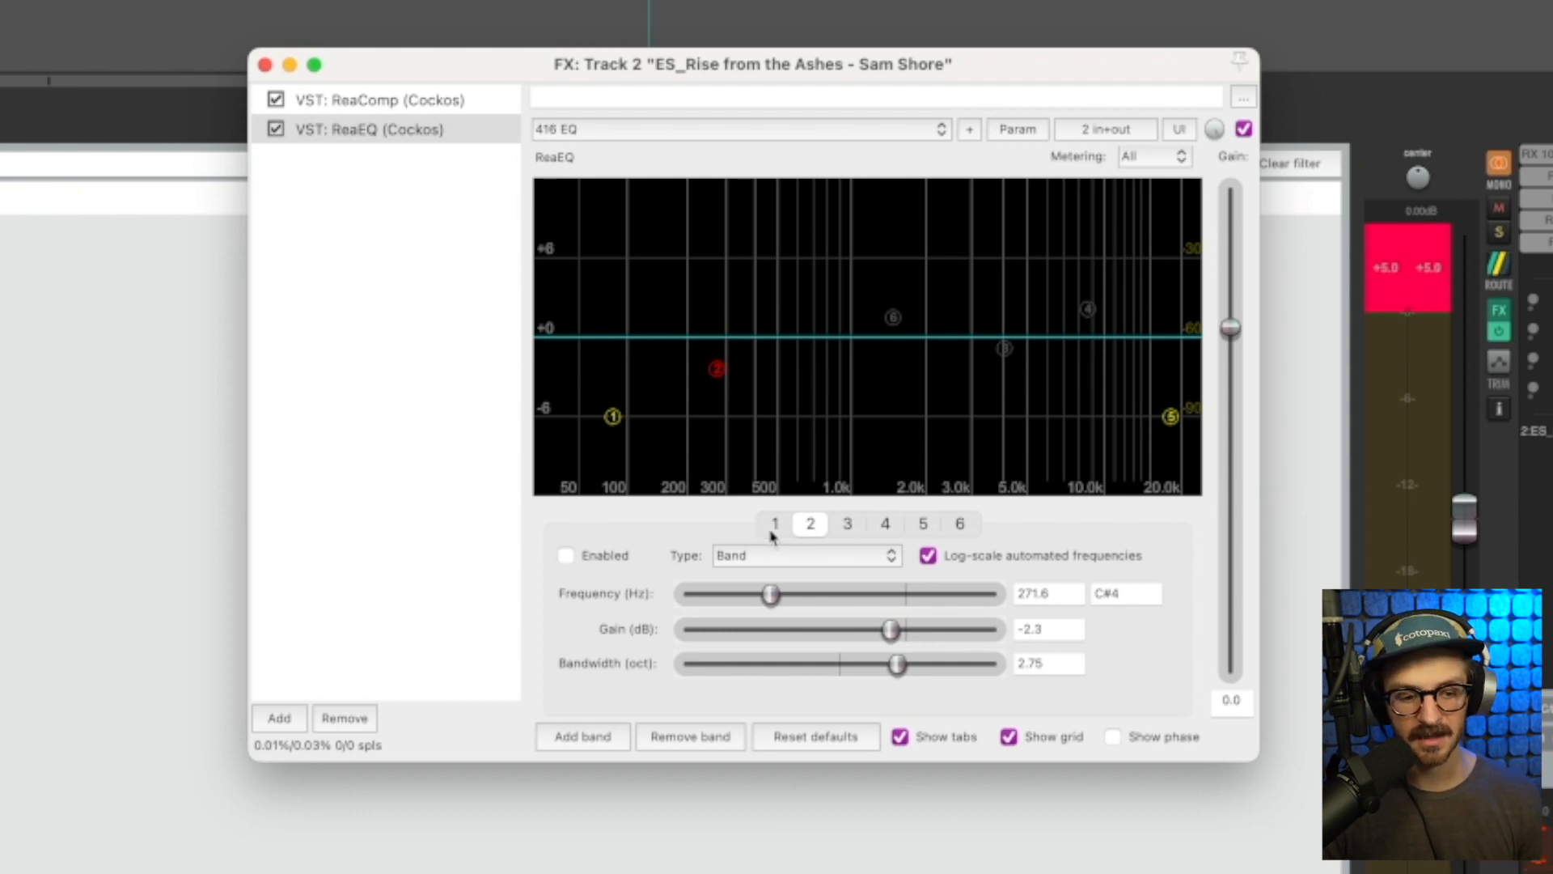
{"action": "left_click", "coordinate": [566, 556]}
{"action": "left_click_drag", "start_coordinate": [712, 370], "coordinate": [723, 390]}
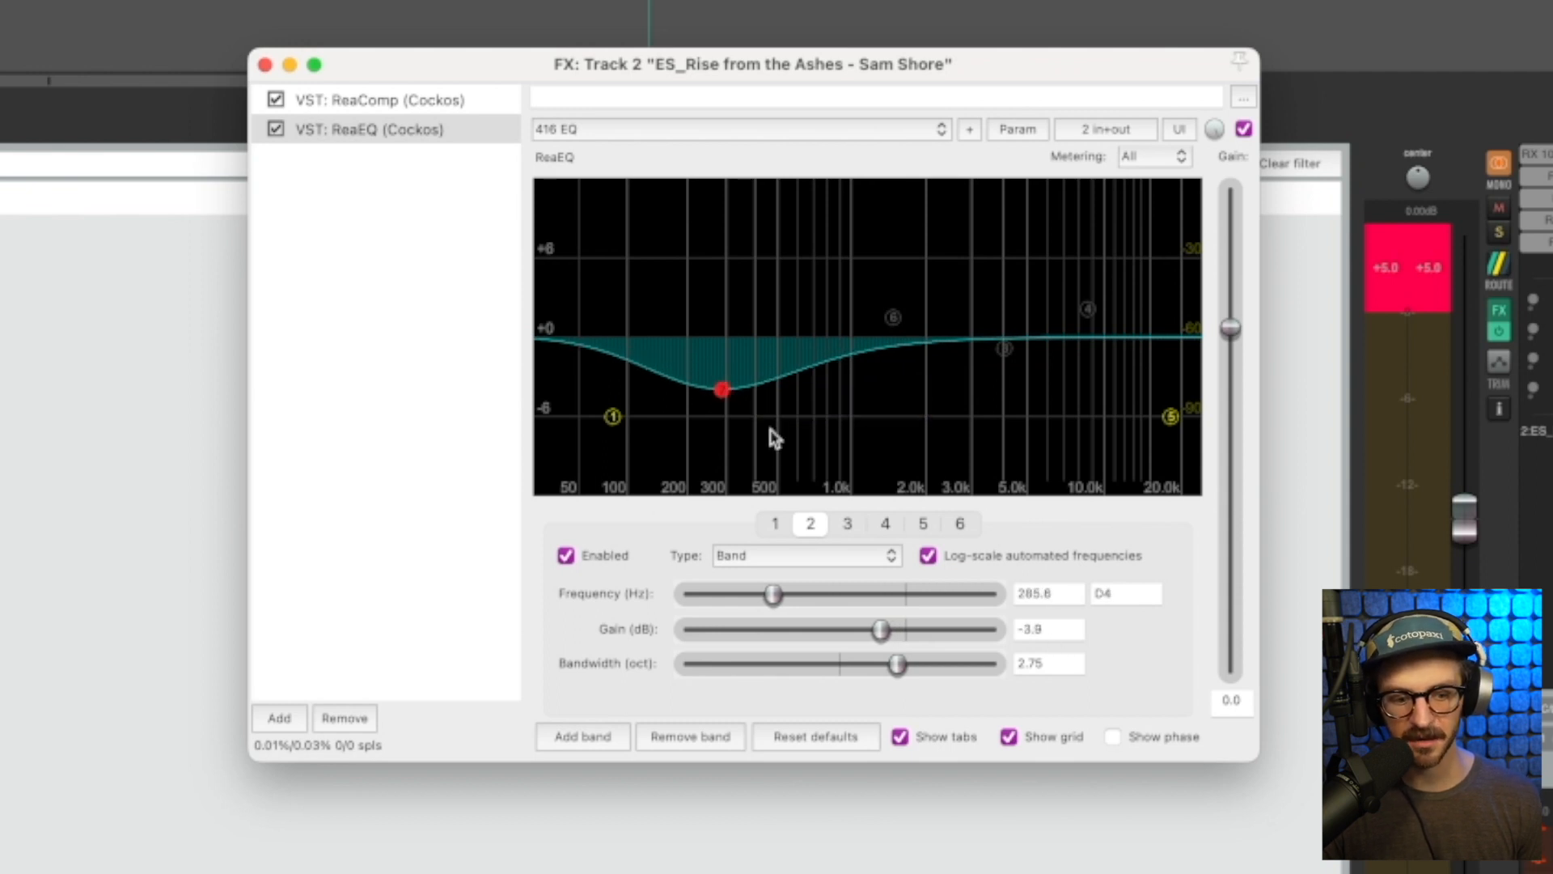
{"action": "left_click_drag", "start_coordinate": [718, 395], "coordinate": [720, 407]}
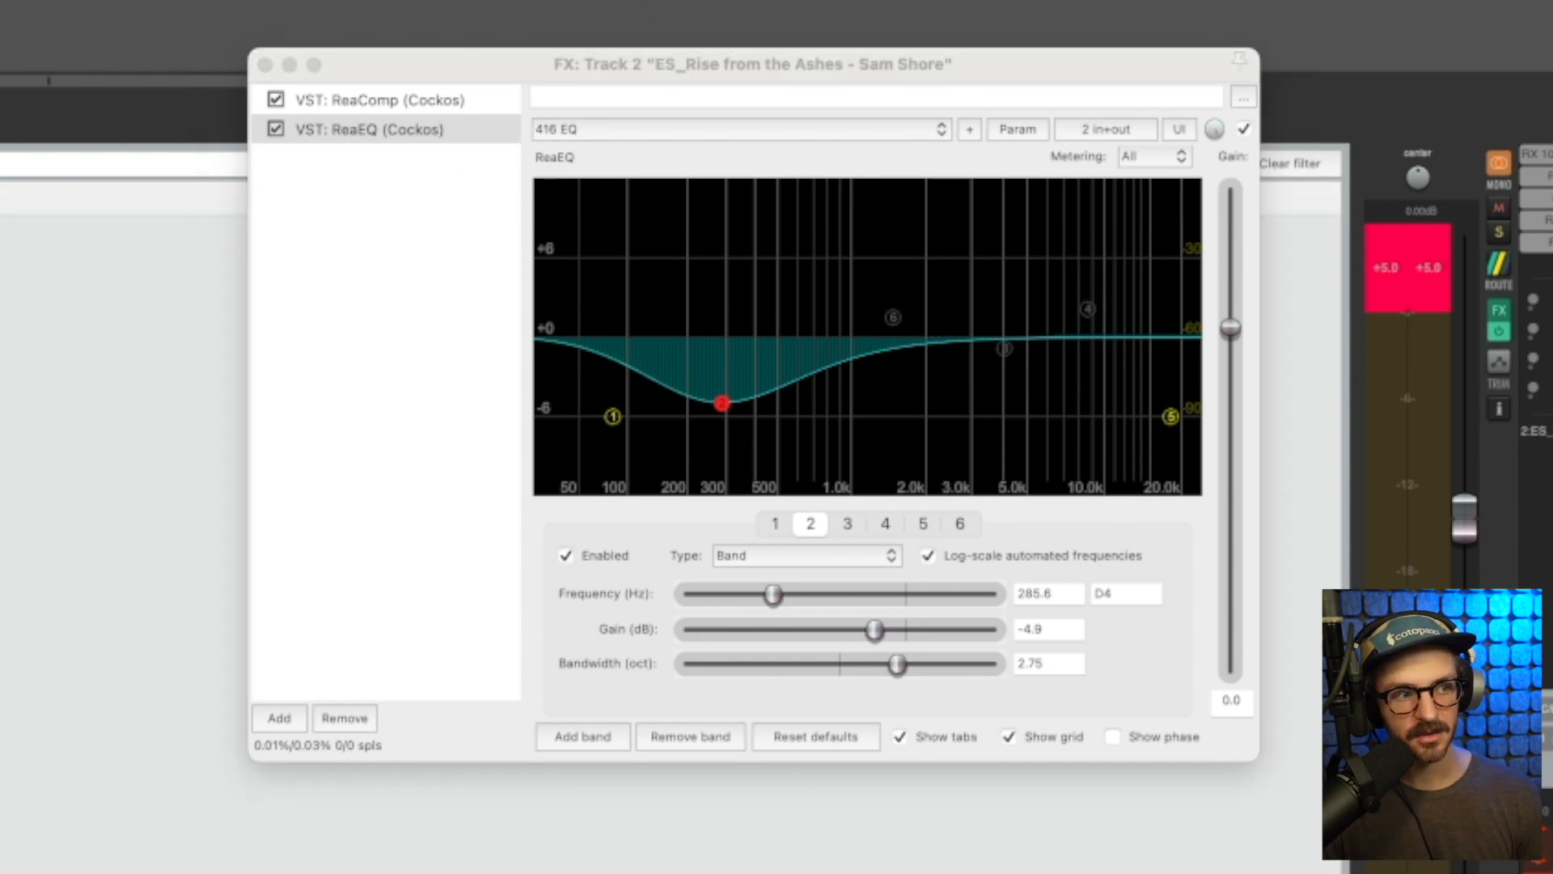
Play the project and toggle ReaEQ's bypass twice to compare the music with and without the EQ cut, leaving ReaEQ enabled
{"action": "key", "text": "space"}
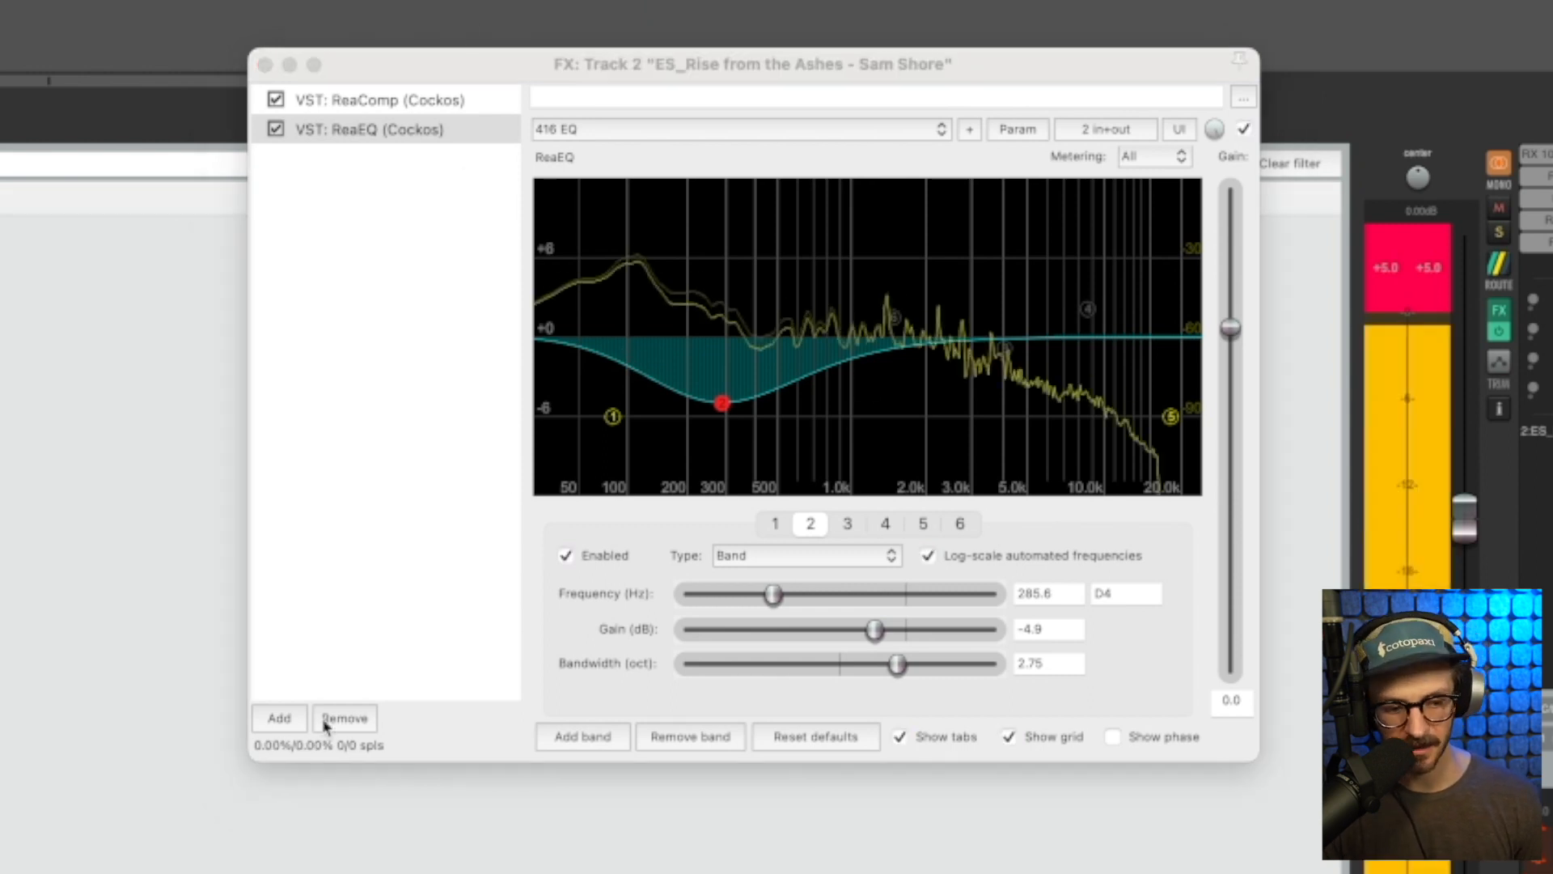
{"action": "left_click", "coordinate": [276, 131]}
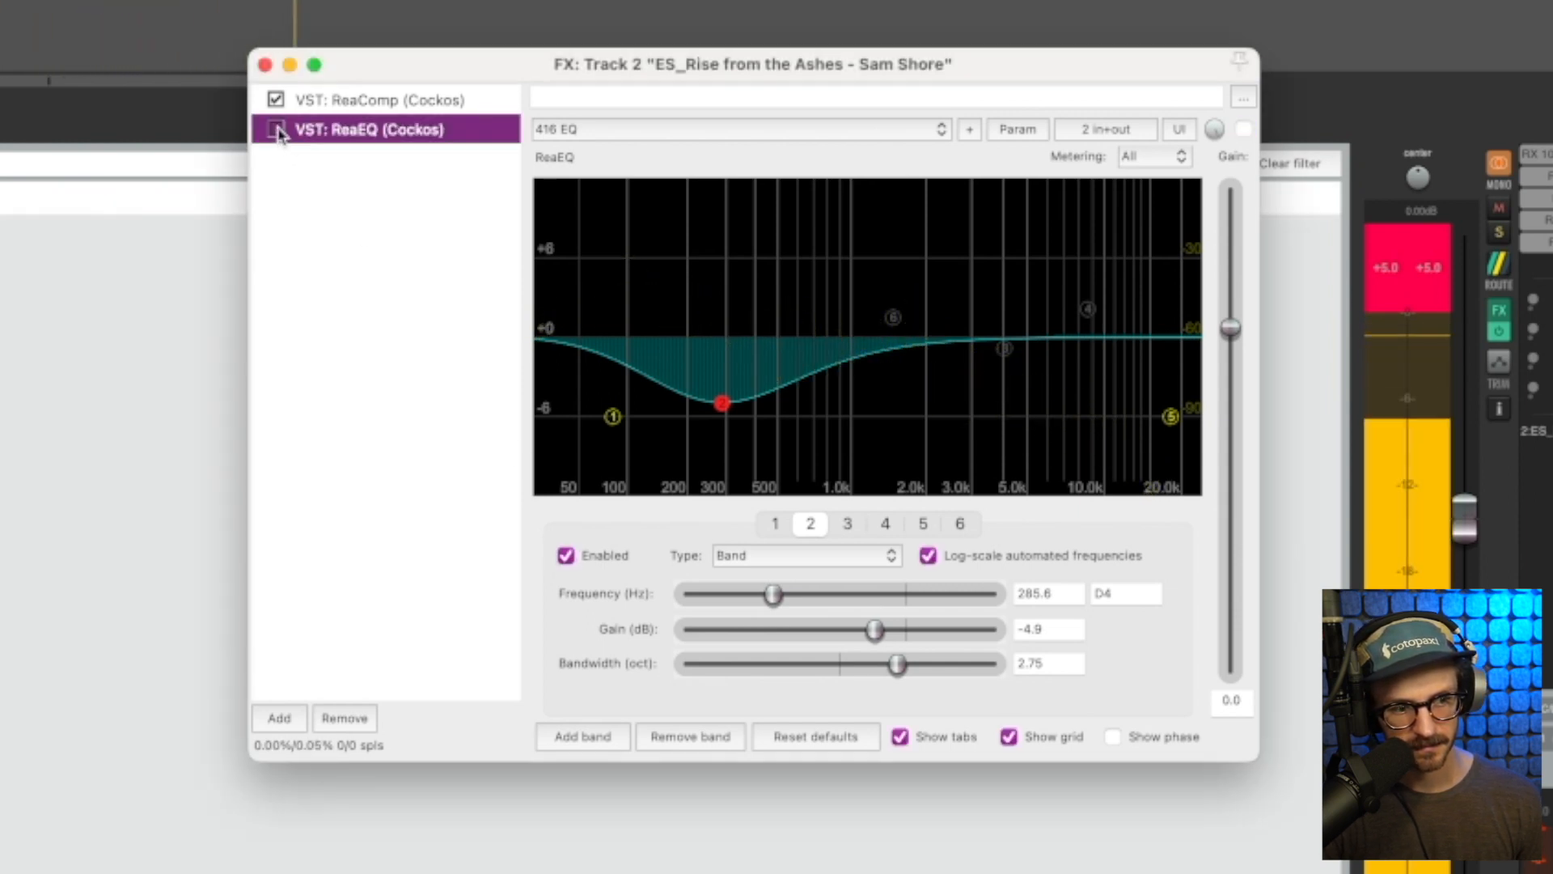
{"action": "left_click", "coordinate": [277, 129]}
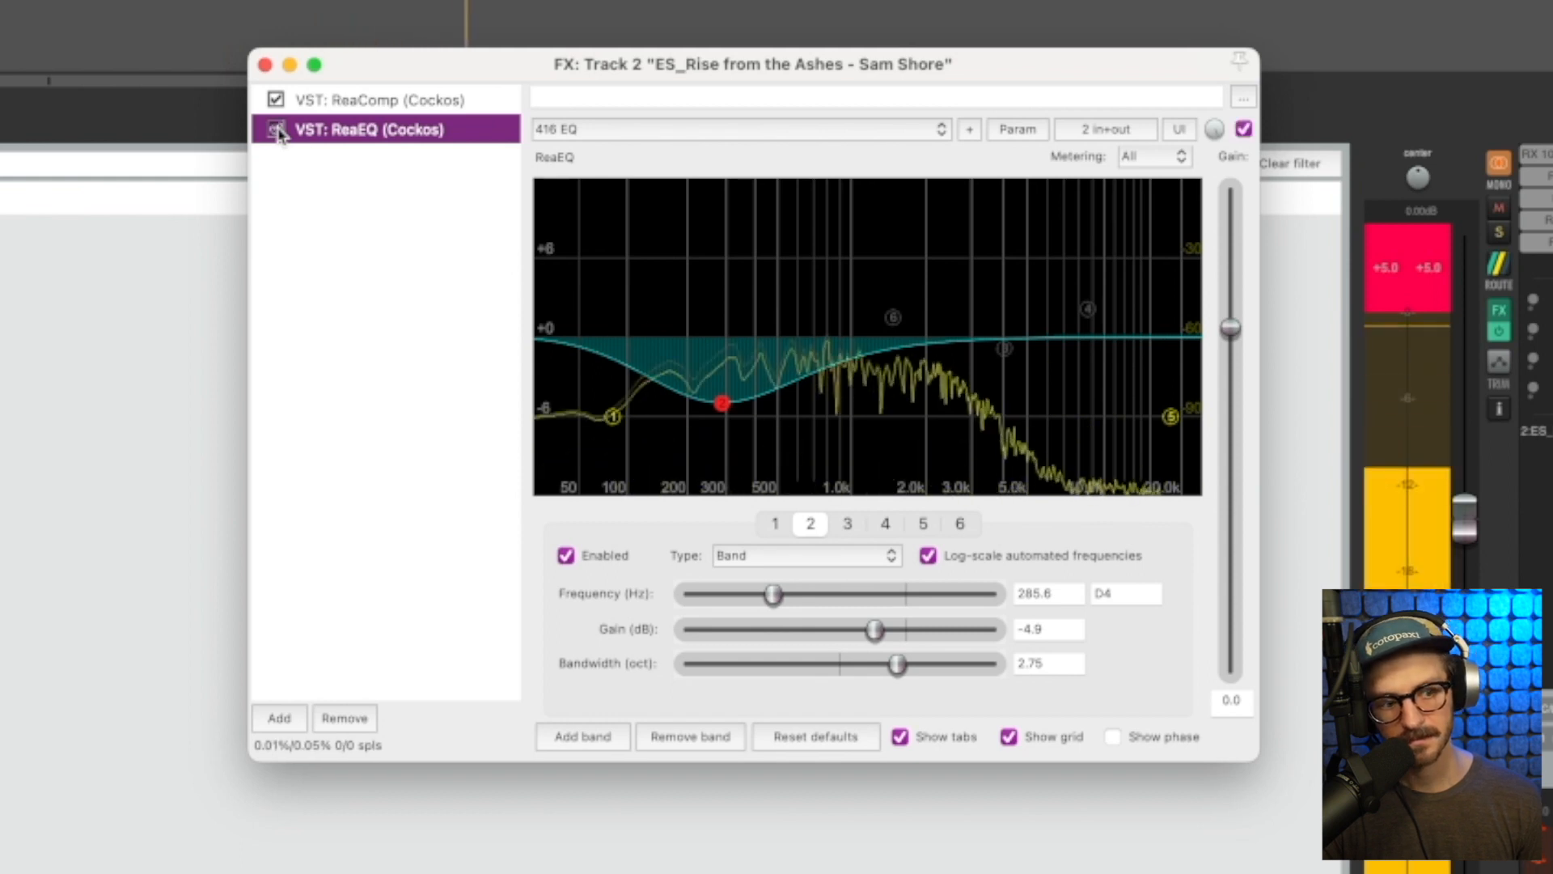
{"action": "left_click", "coordinate": [277, 130]}
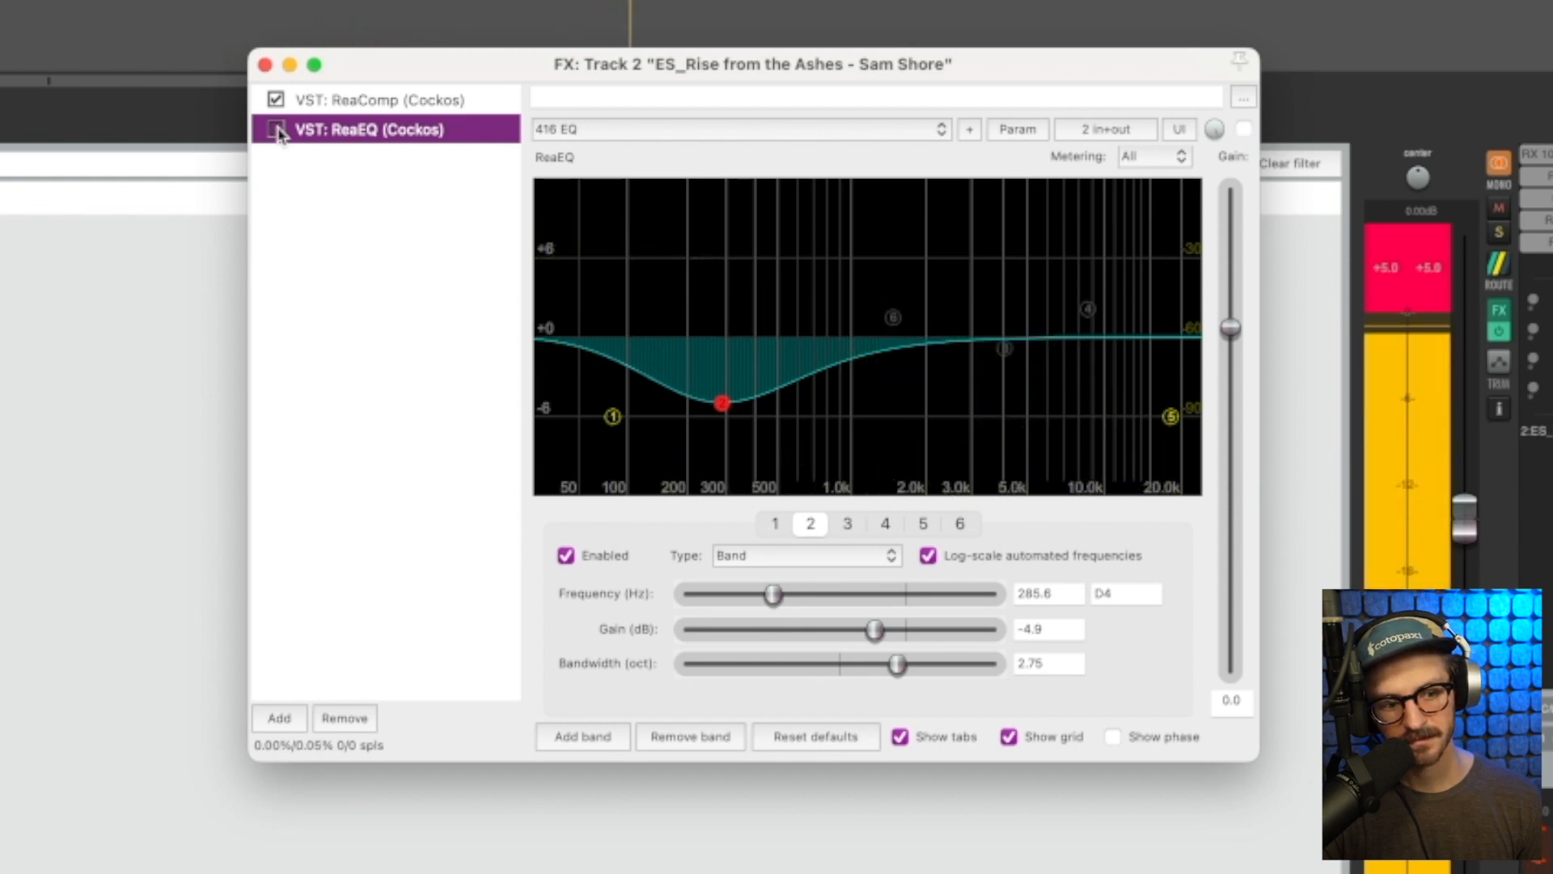
{"action": "left_click", "coordinate": [276, 129]}
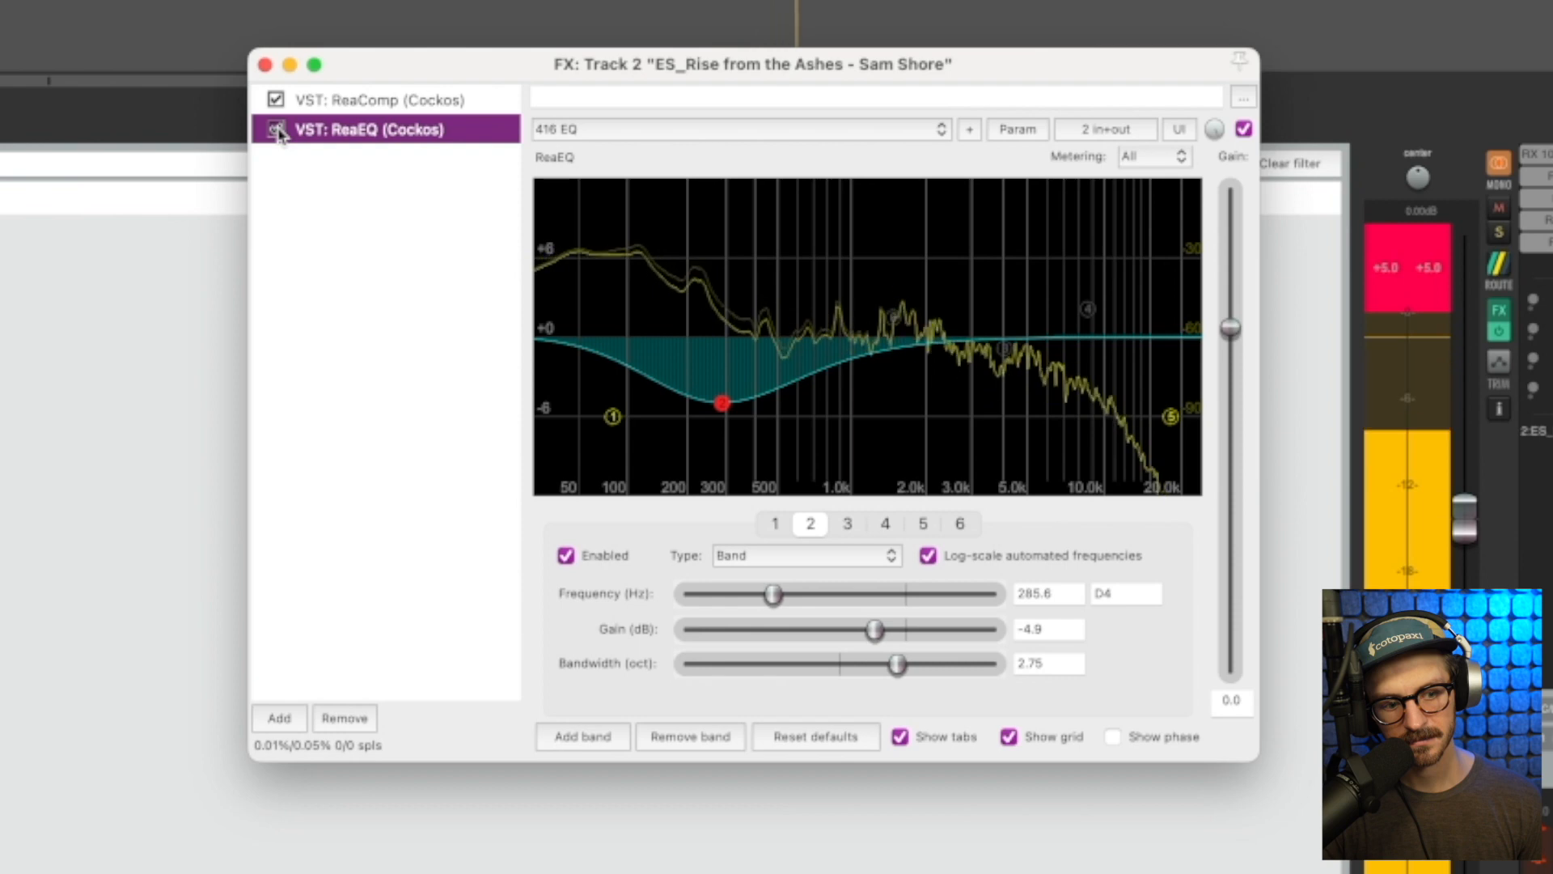